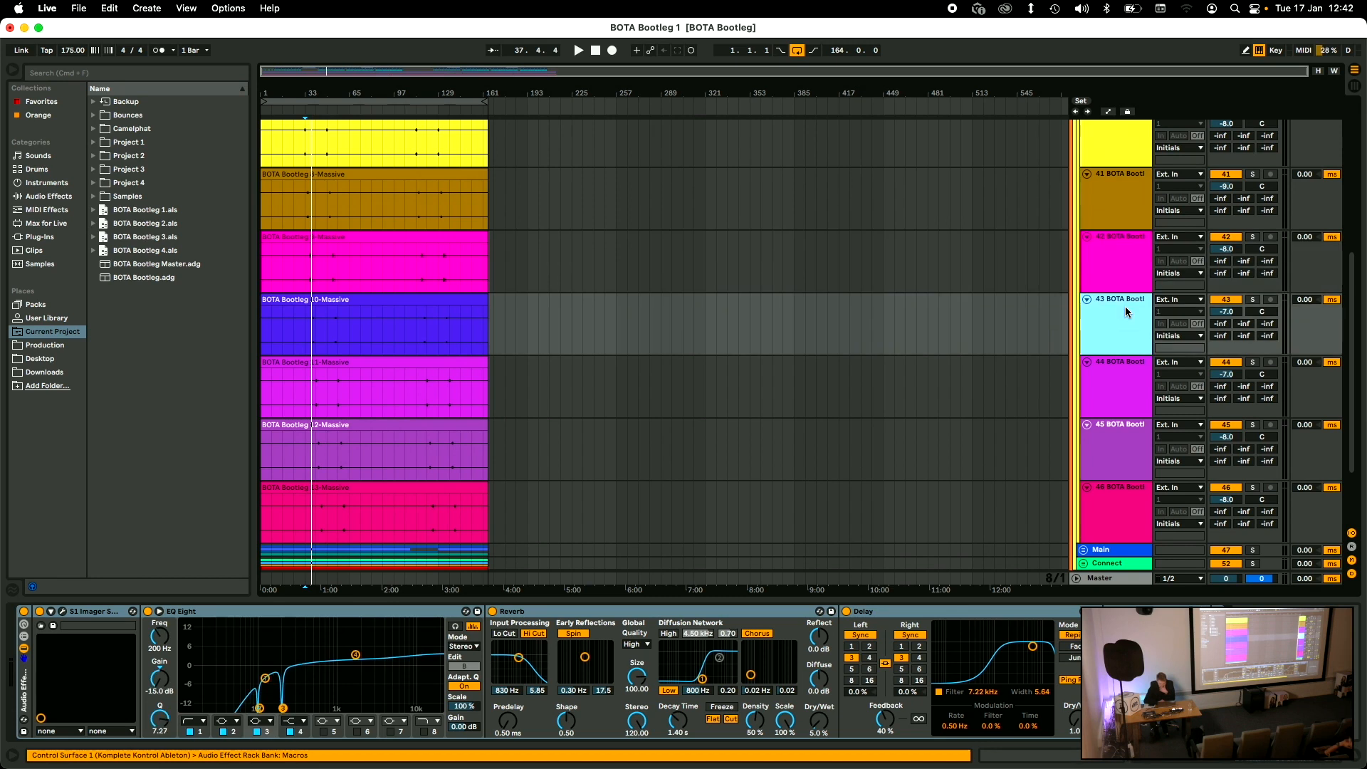
- Look through the effects chains of the Initials group's bass tracks, ending on track 40
left_click(1144, 390)
left_click(1126, 194)
scroll(1125, 198, "up", 3)
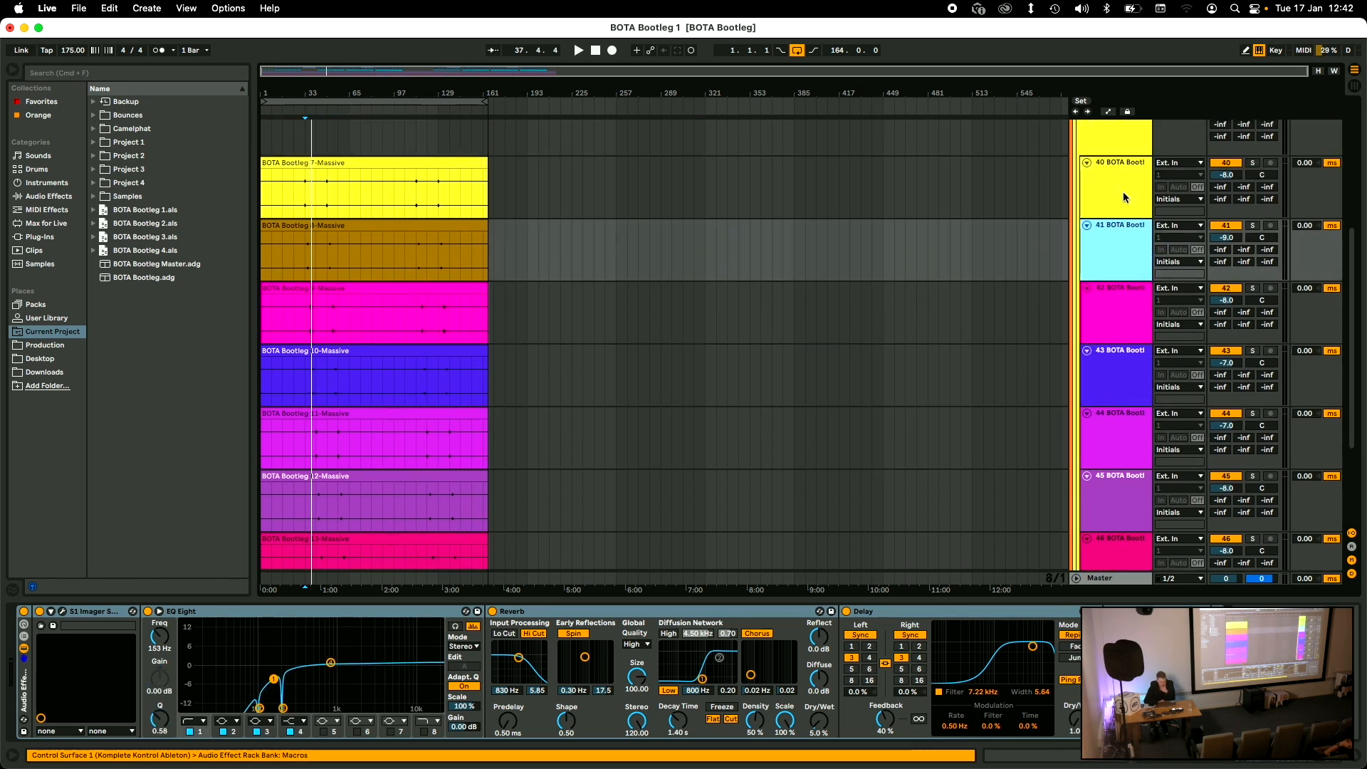
left_click(1125, 203)
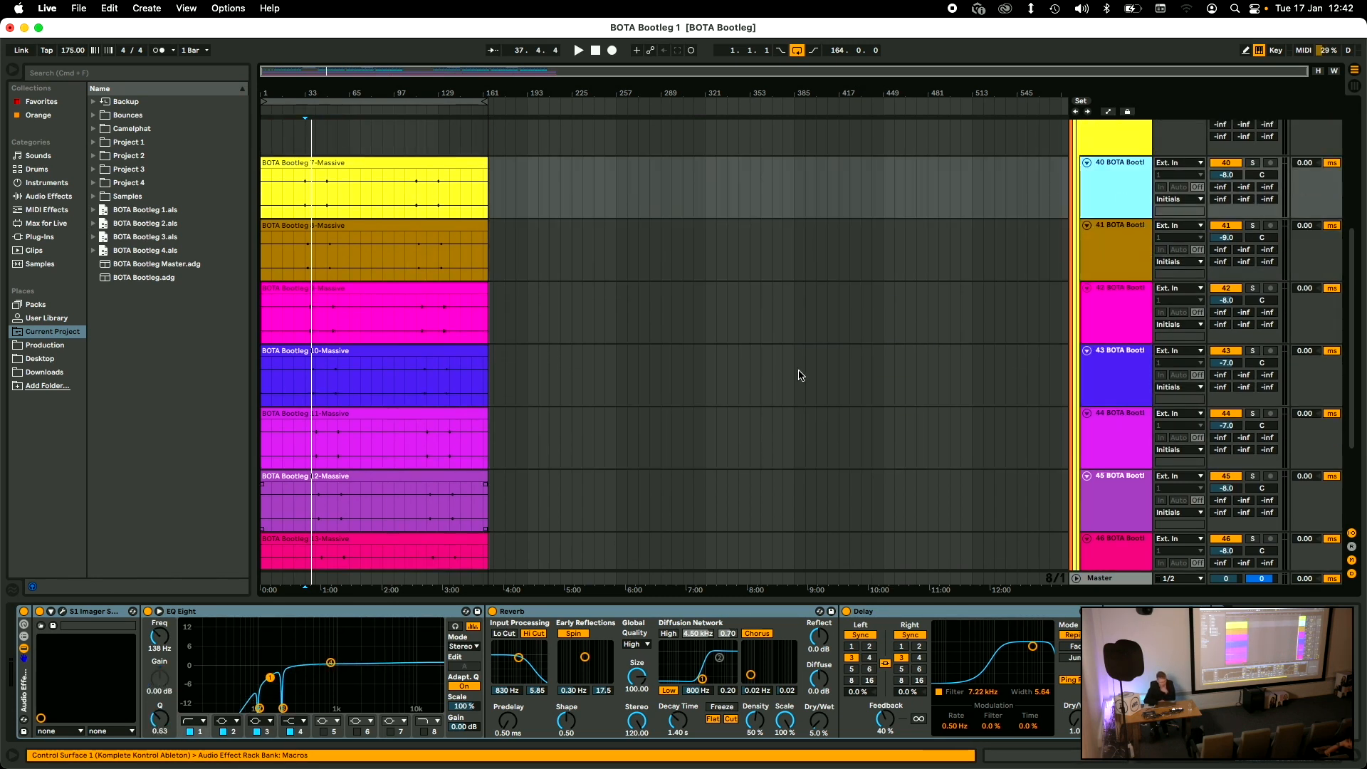
- Place the insert marker at bar 33 on track 40 and inspect its S1 Stereo Imager settings
left_click(308, 190)
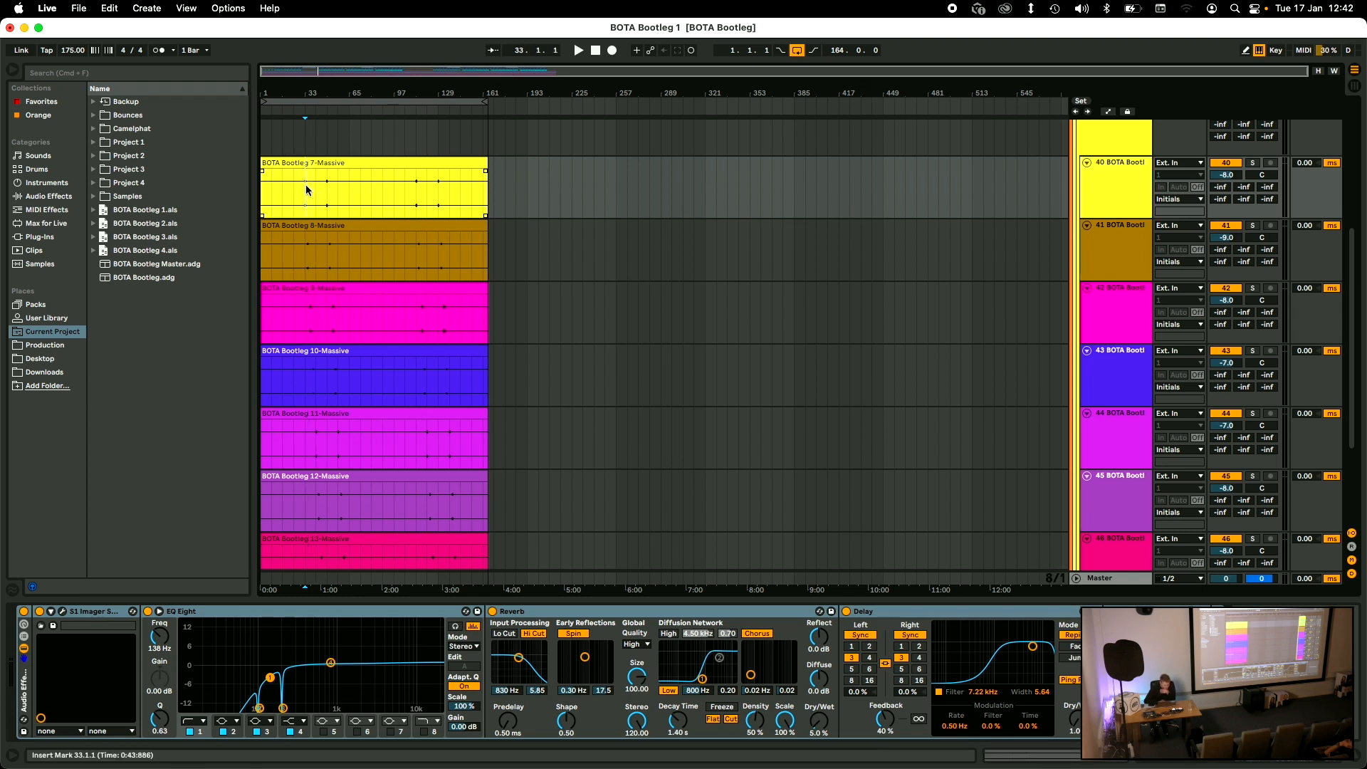
scroll(308, 190, "up", 2)
scroll(308, 189, "up", 1)
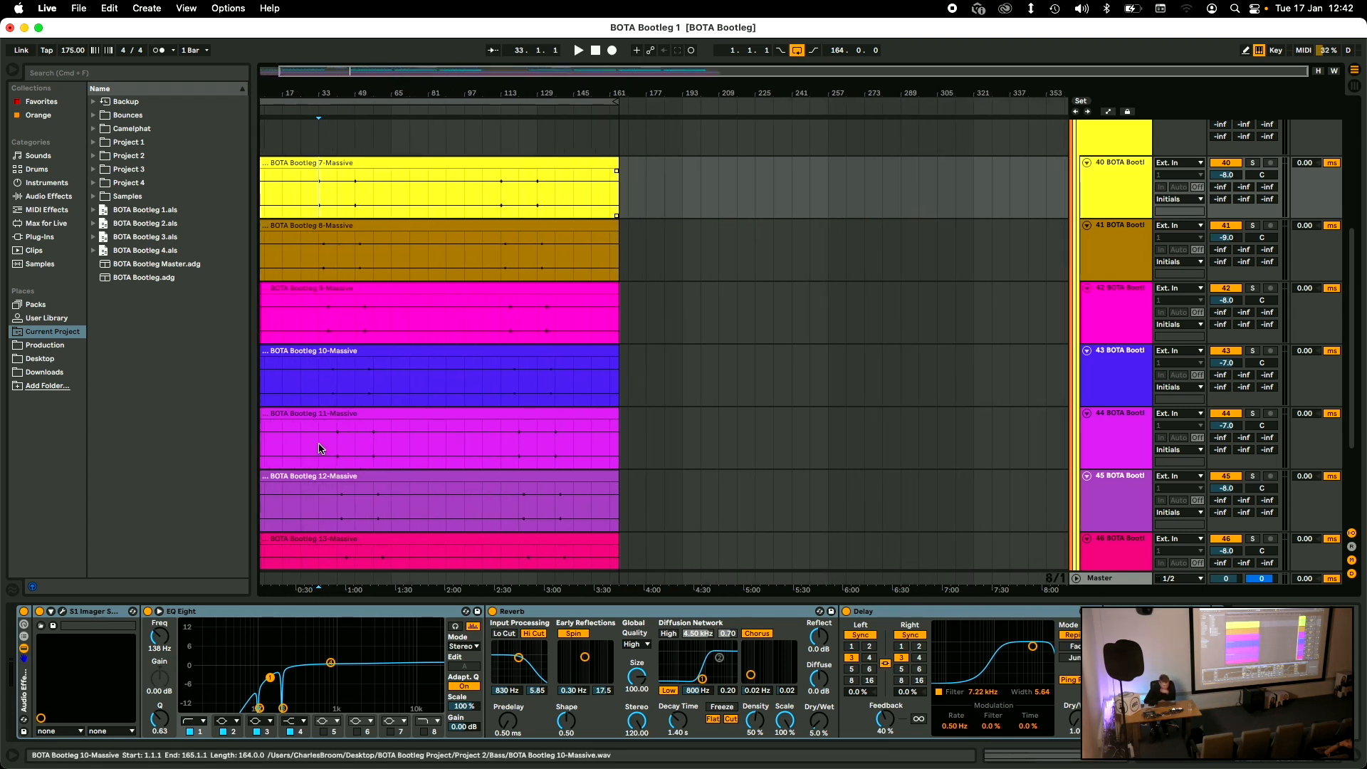
left_click(62, 612)
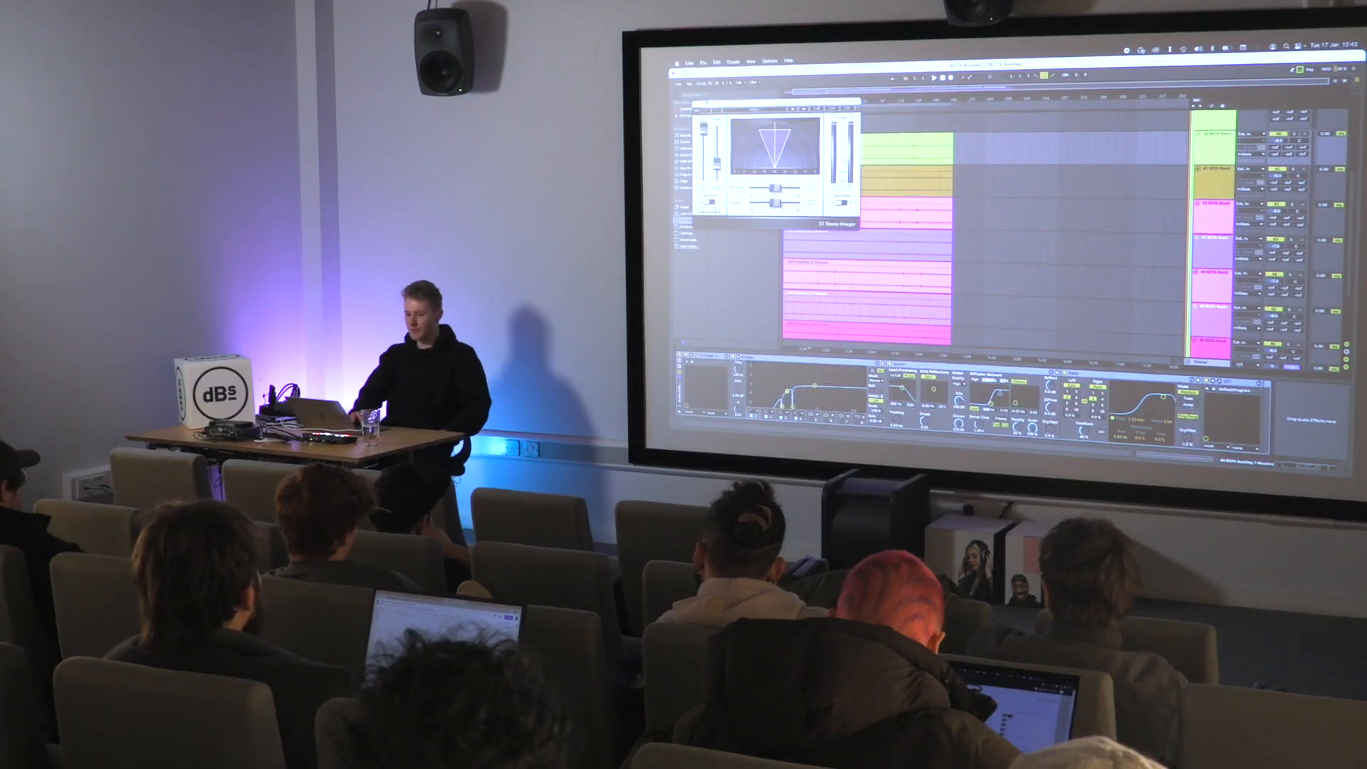
left_click(696, 106)
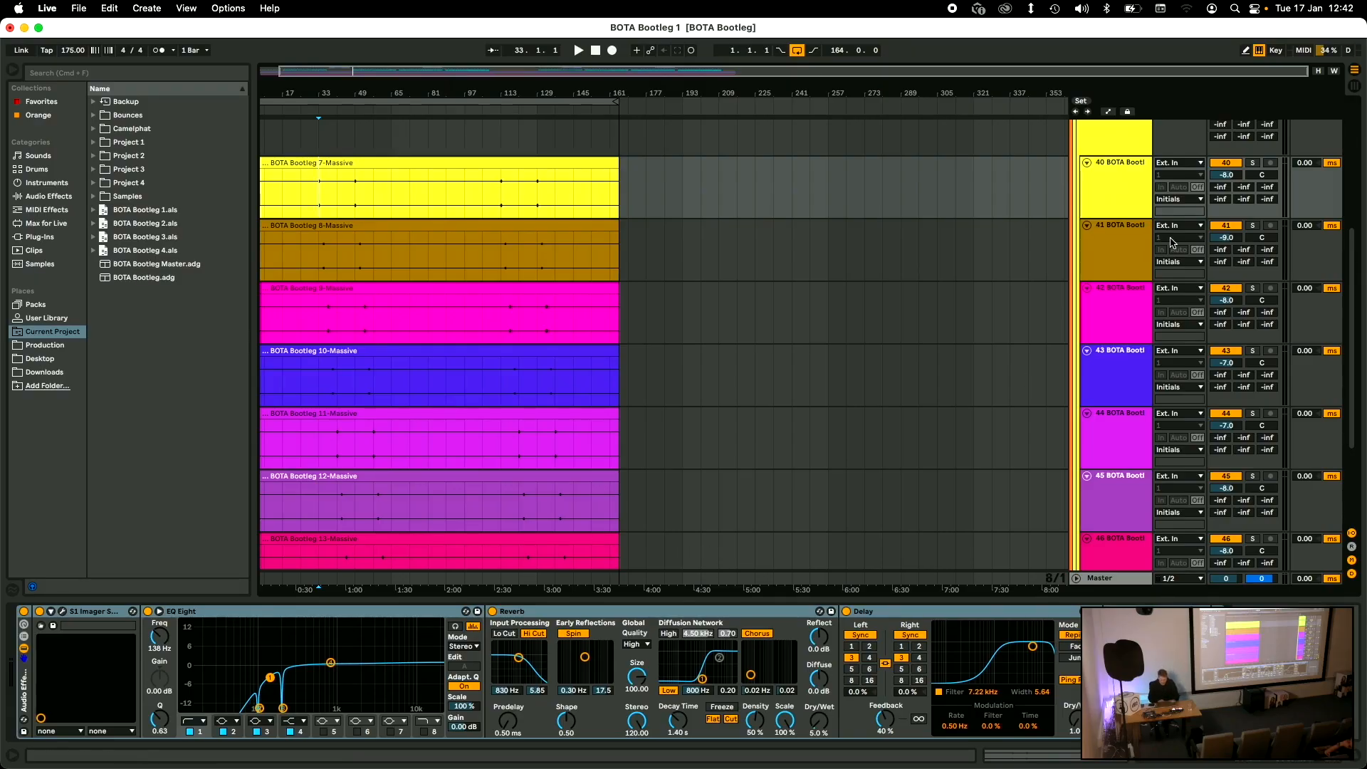
- Play the drop bass briefly from bar 33 and review track 40's EQ Eight and the devices after it
scroll(924, 269, "up", 3)
key("space")
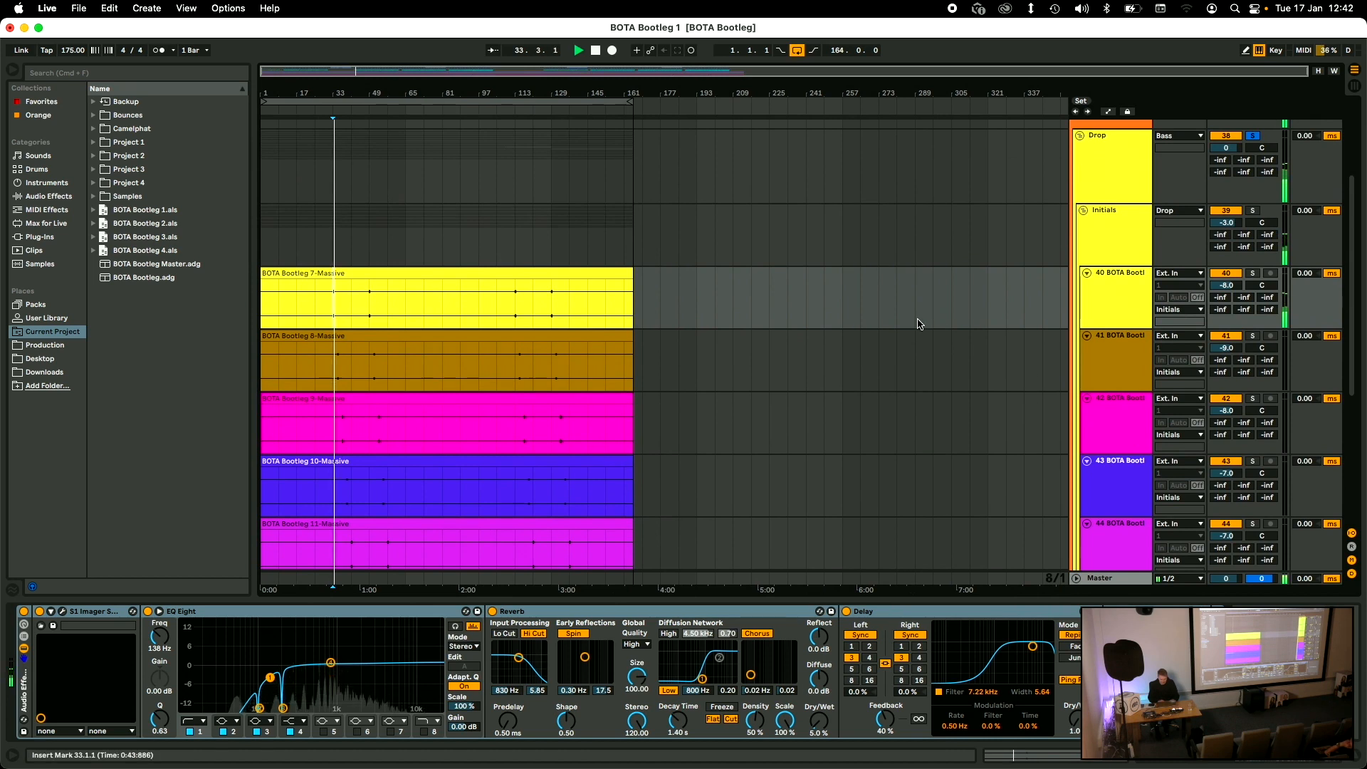
key("space")
left_click(237, 612)
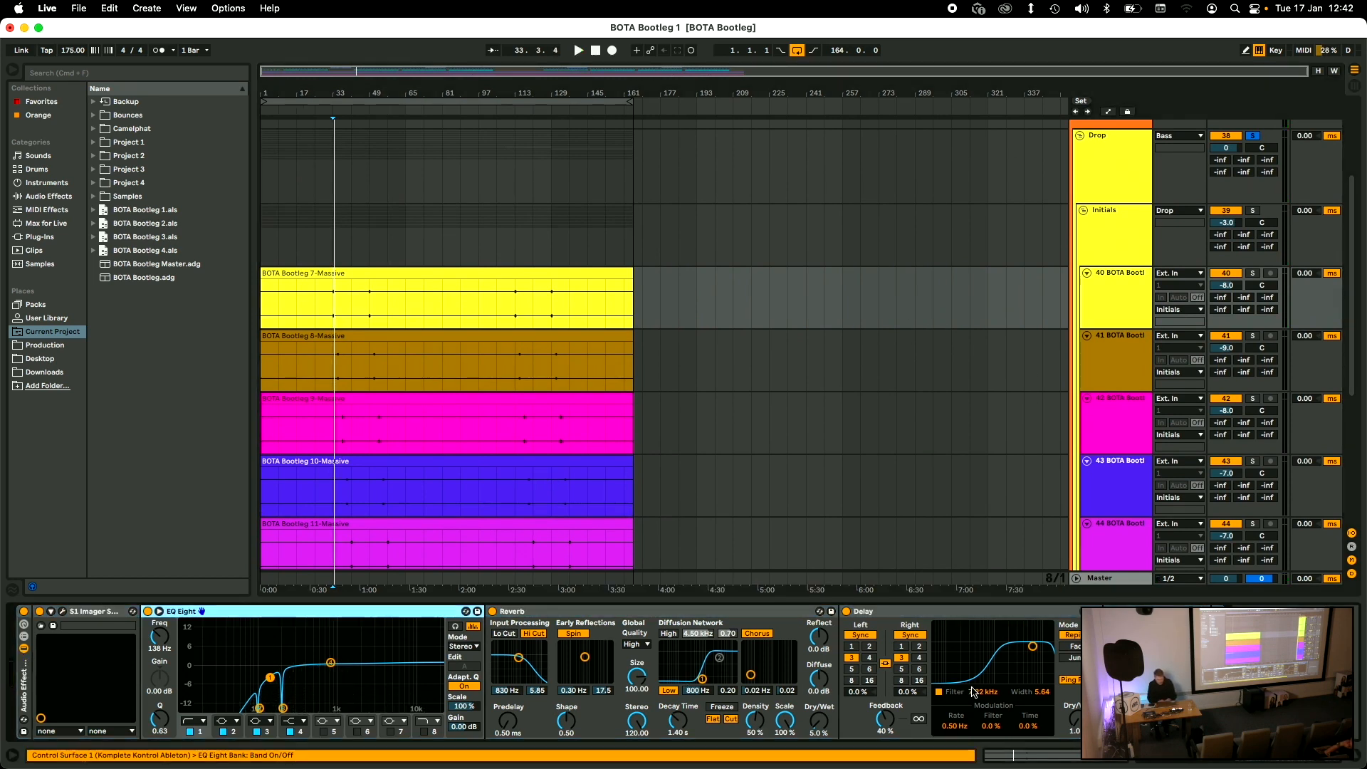
left_click(1123, 612)
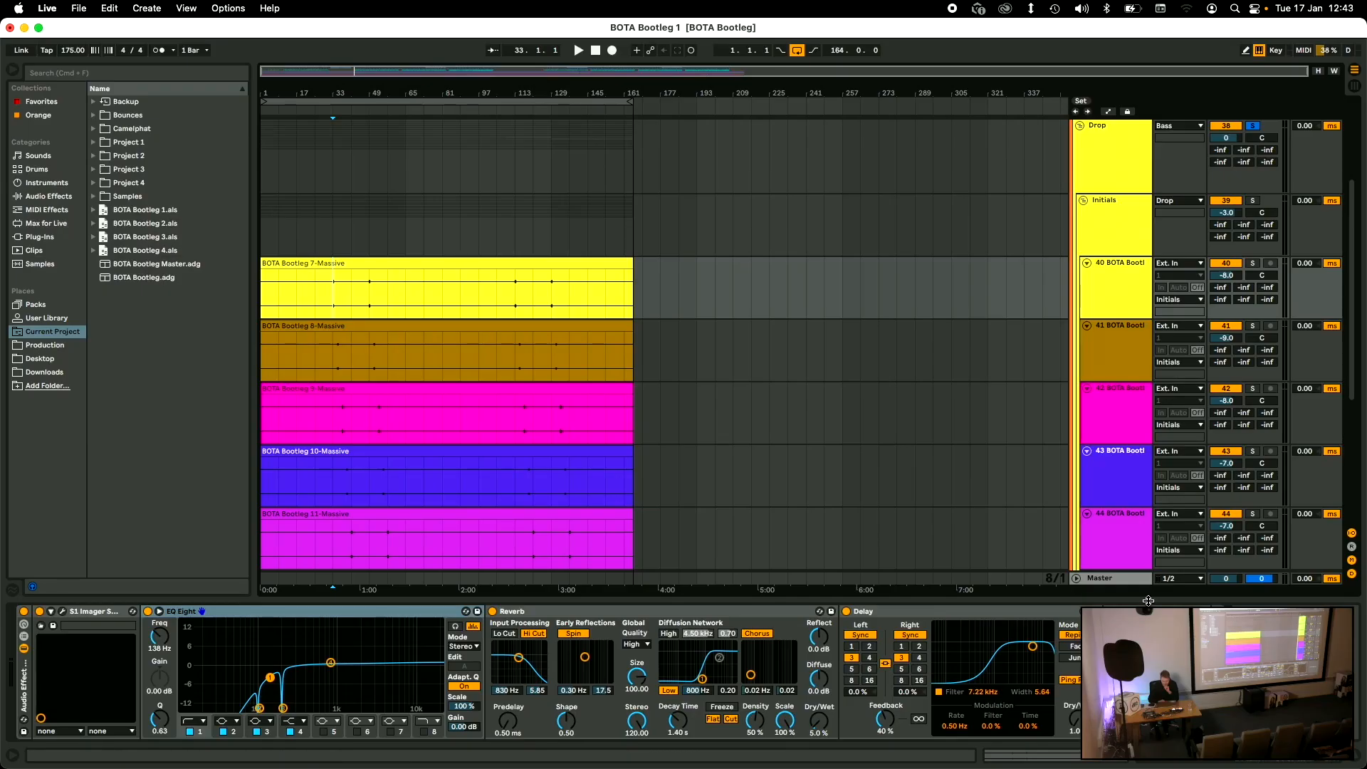
- Compare the effects chains of Initials tracks 41 to 45 one after another
left_click(1126, 351)
left_click(1135, 402)
left_click(1135, 462)
scroll(1136, 475, "down", 2)
left_click(1137, 474)
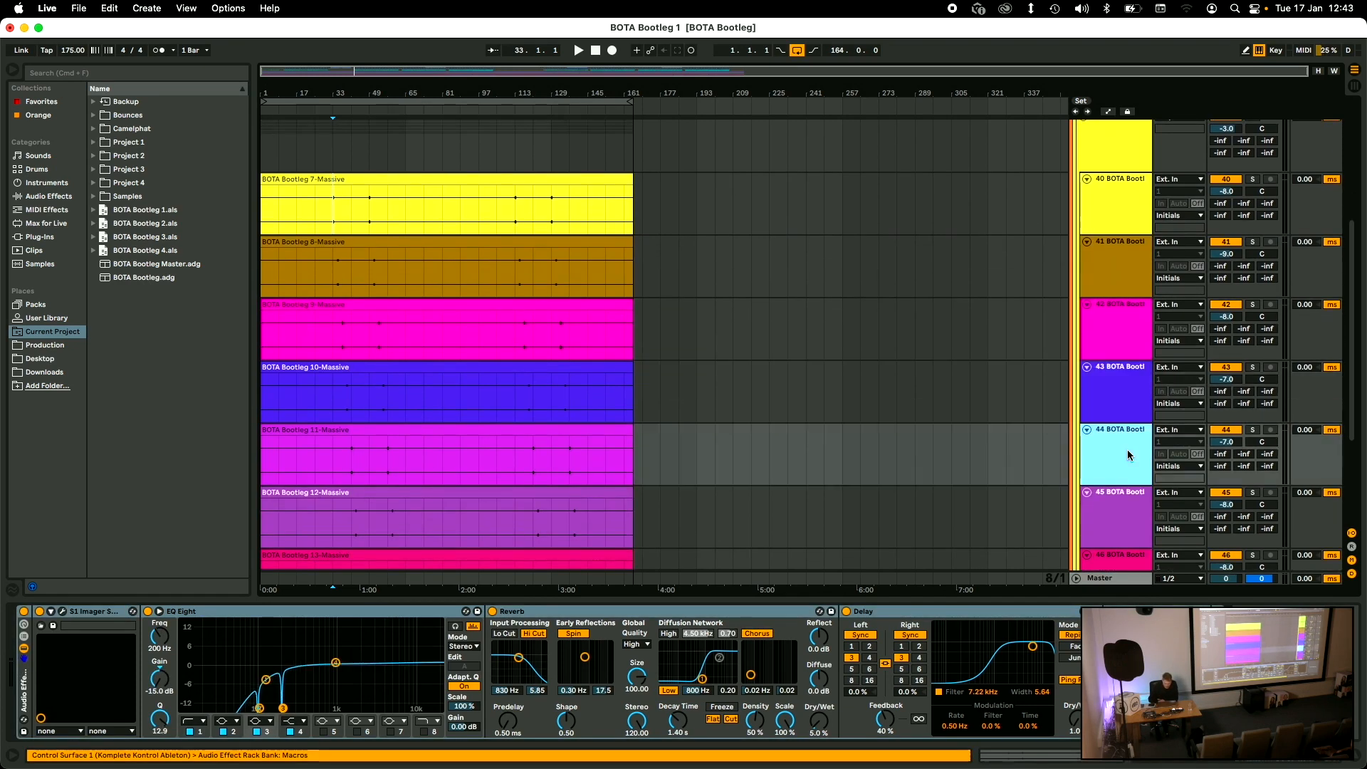
left_click(1140, 521)
scroll(952, 376, "down", 2)
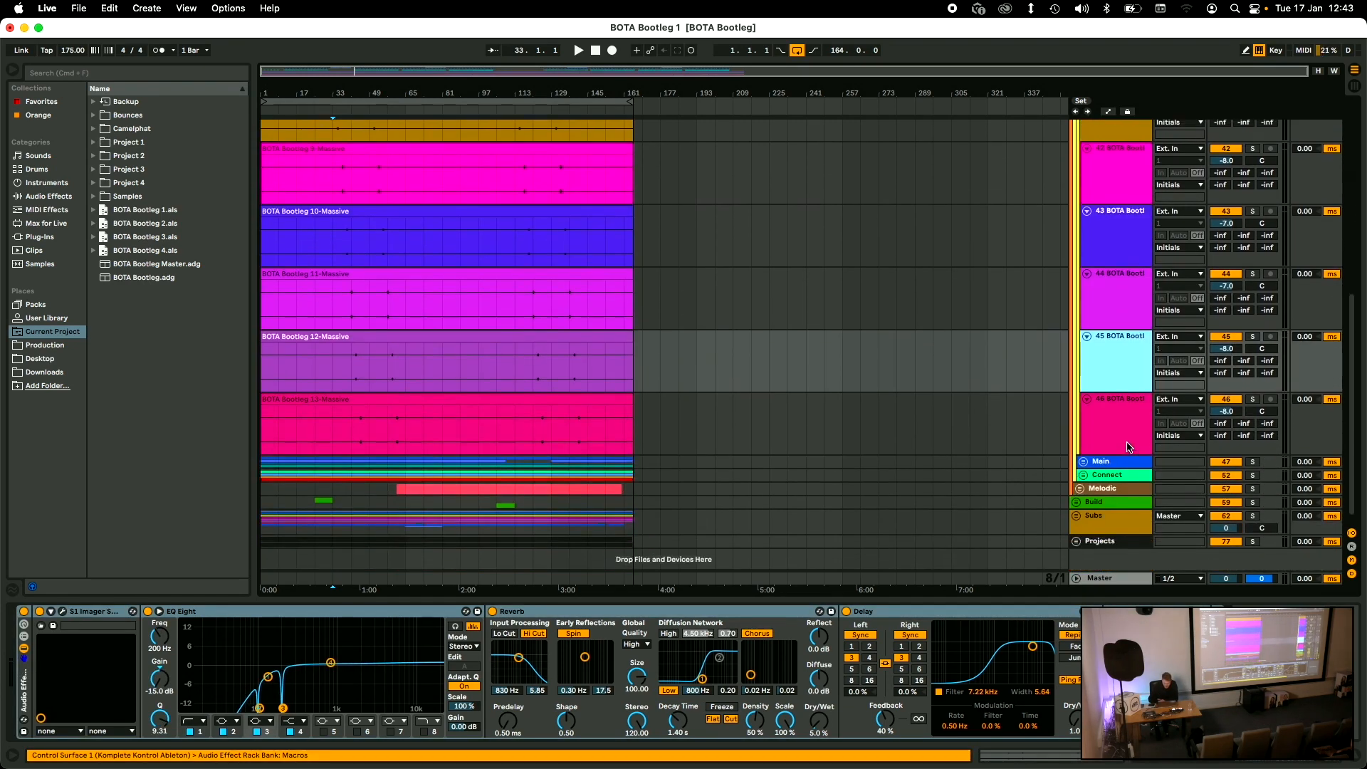
- Fold the Initials group and unfold the Main group to show its bass tracks
scroll(1130, 434, "up", 3)
left_click(1121, 215)
left_click(1084, 148)
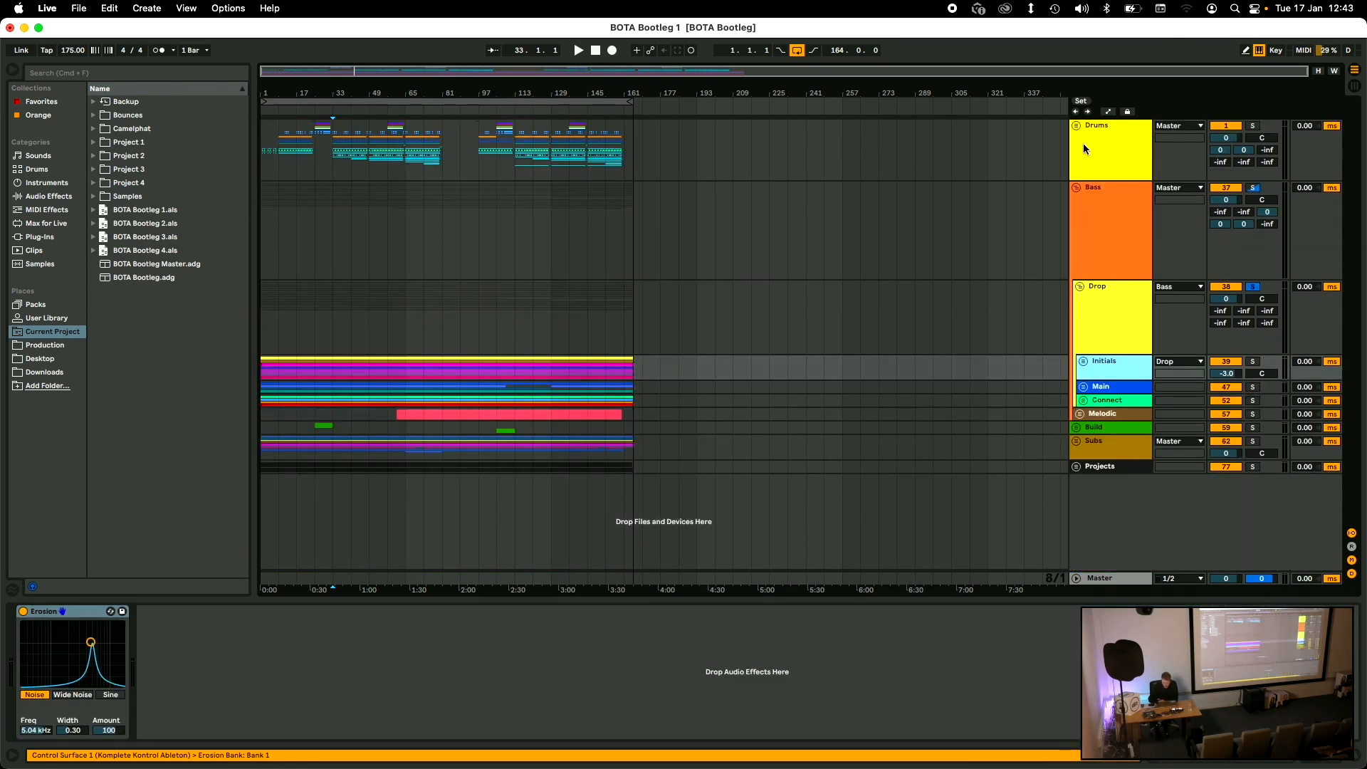
left_click(1084, 387)
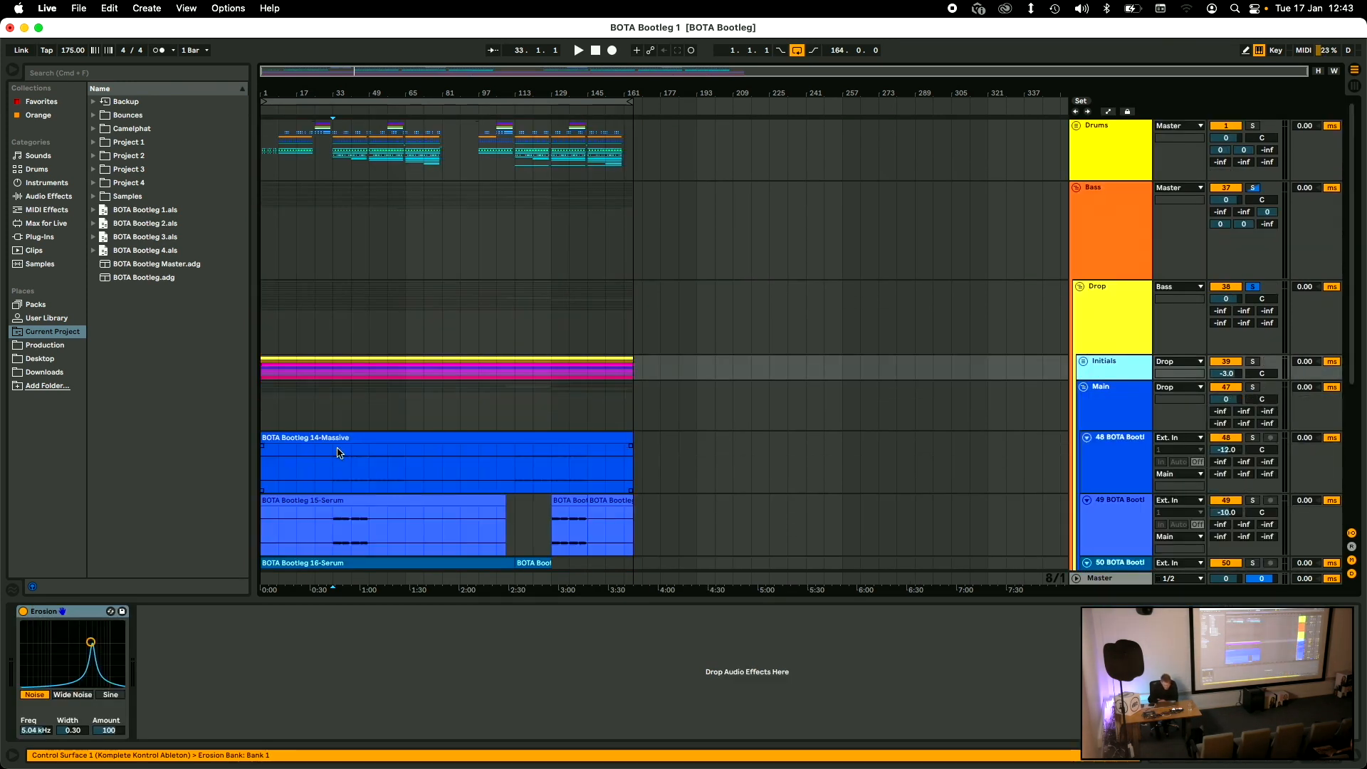
- Place the insert marker at bar 33 on track 48 and inspect its S1 Stereo Imager settings
scroll(337, 453, "down", 3)
left_click(339, 411)
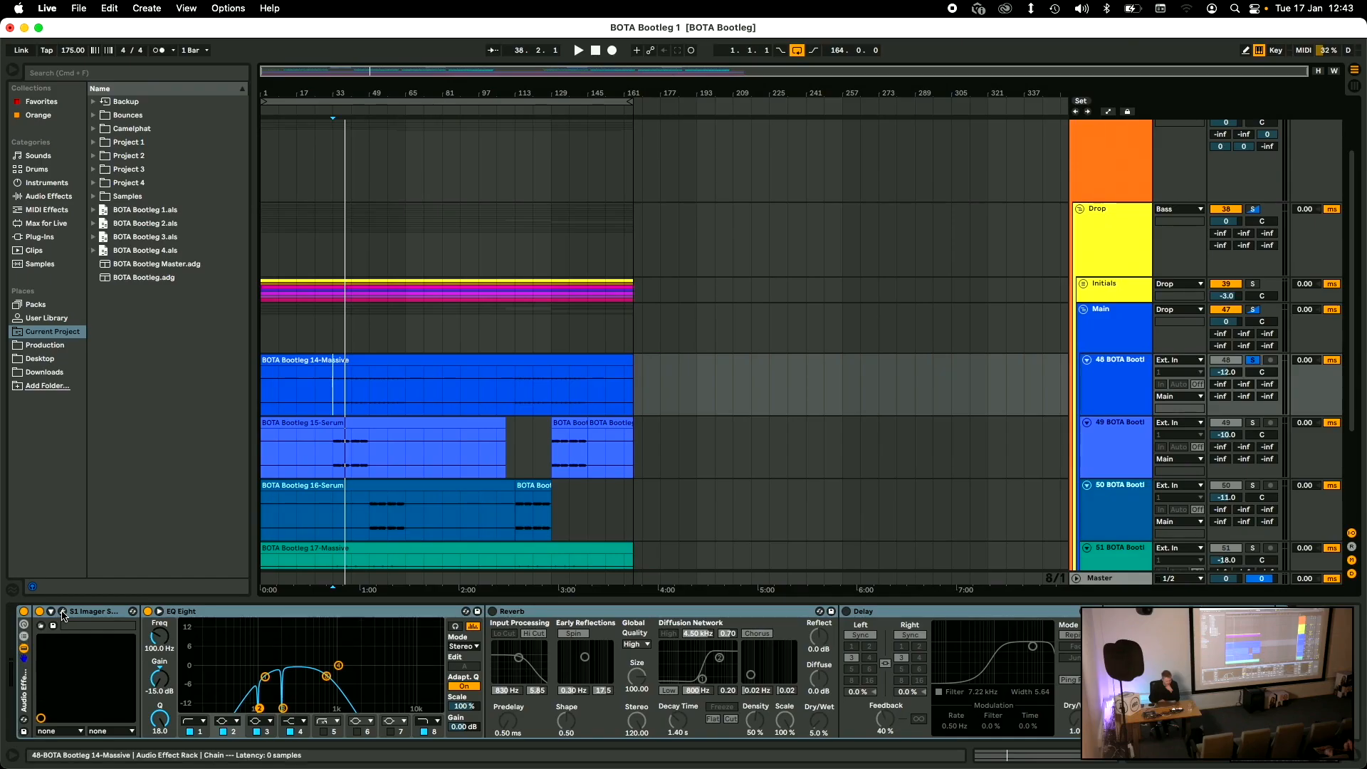
left_click(62, 612)
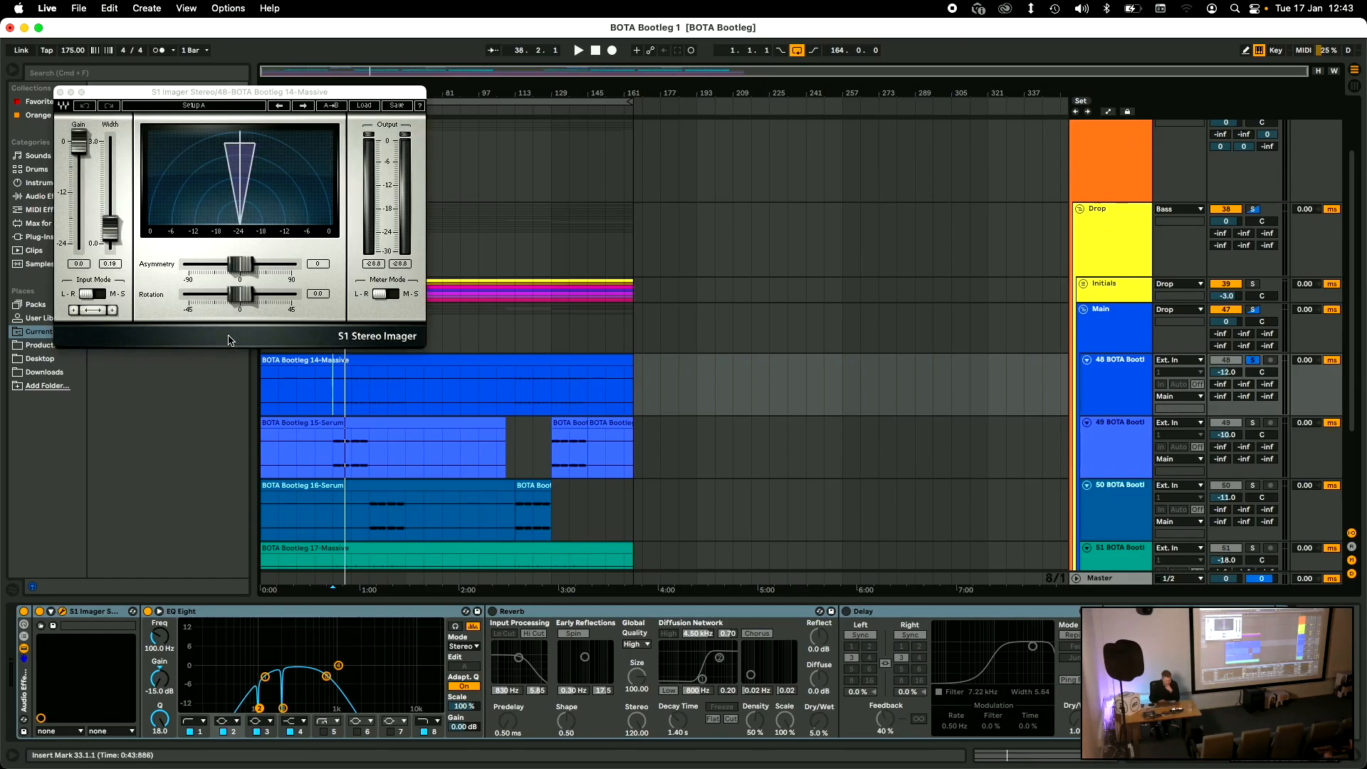
left_click(60, 93)
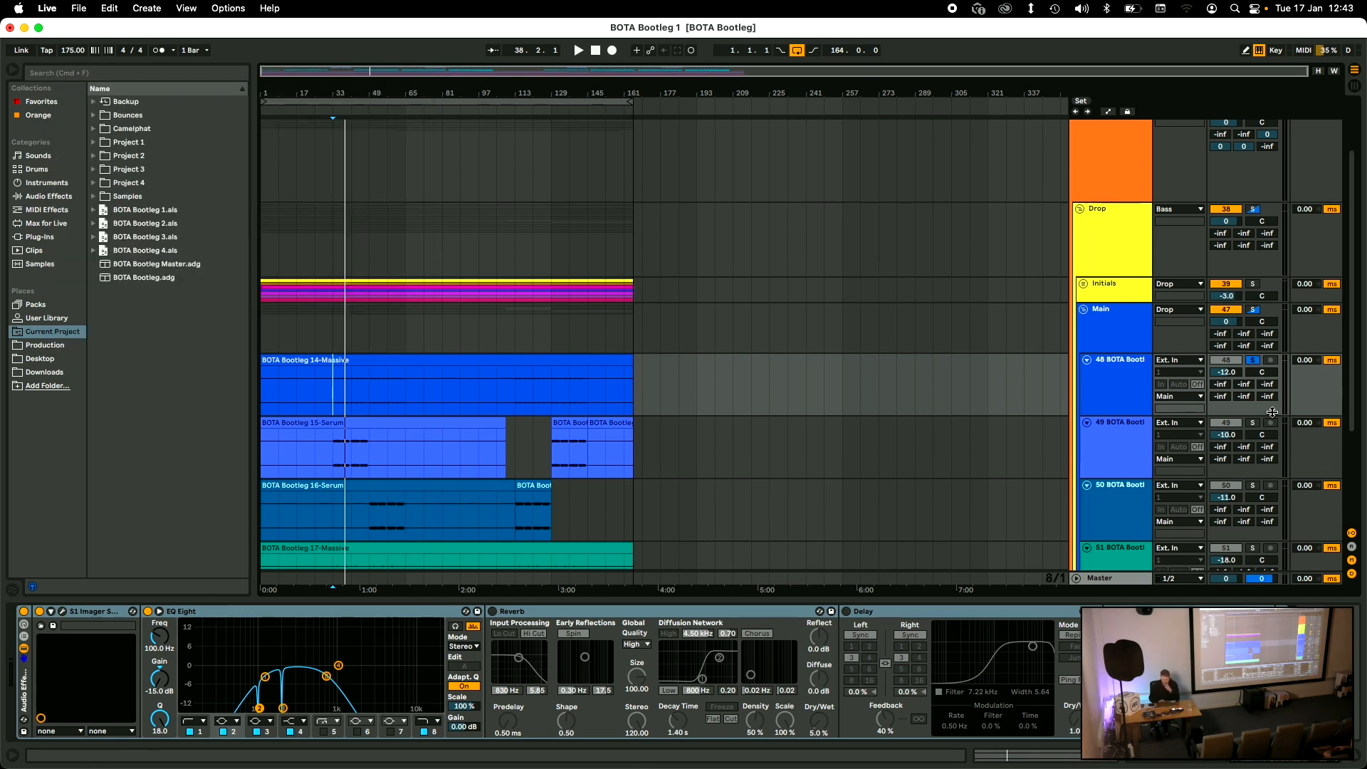
- Solo the whole Main group, audition it from bar 33, and examine the EQ Eight on track 48
left_click(1254, 309)
key("space")
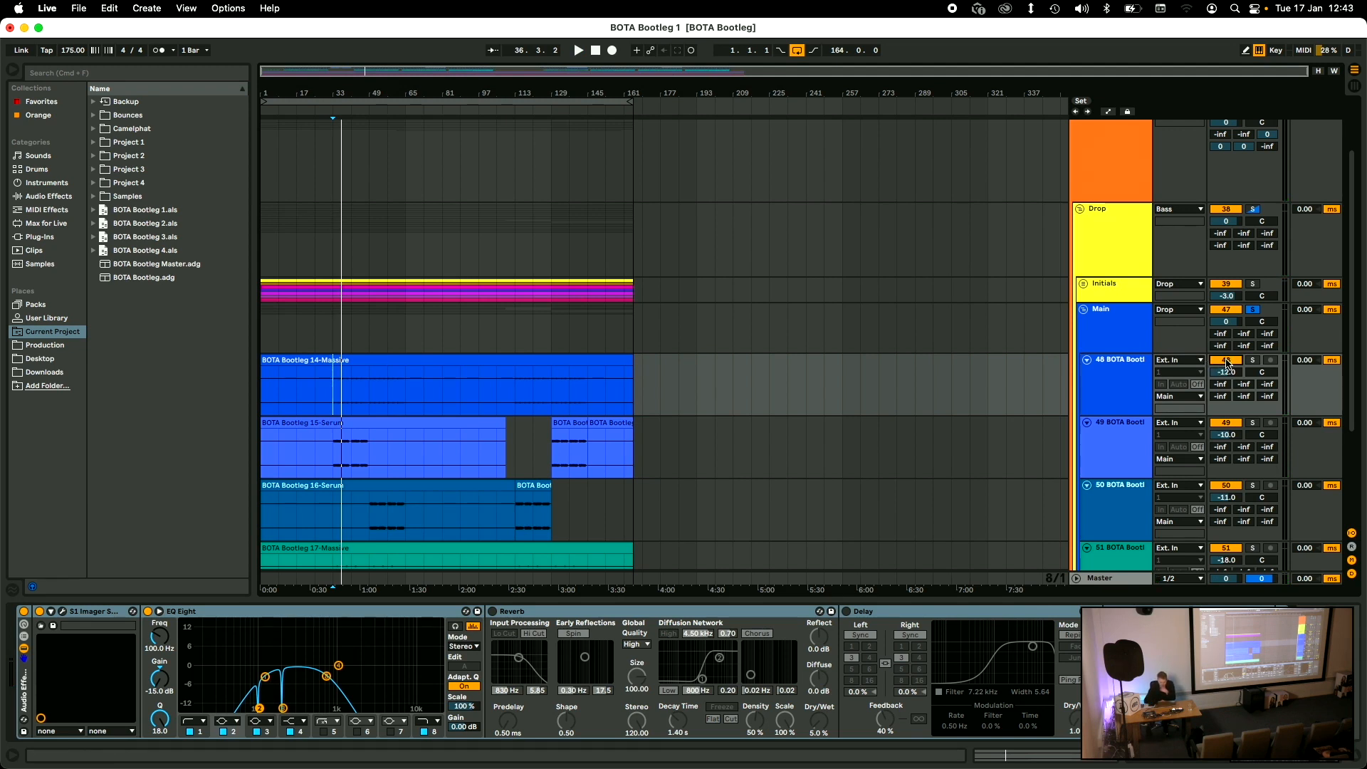
scroll(861, 372, "down", 3)
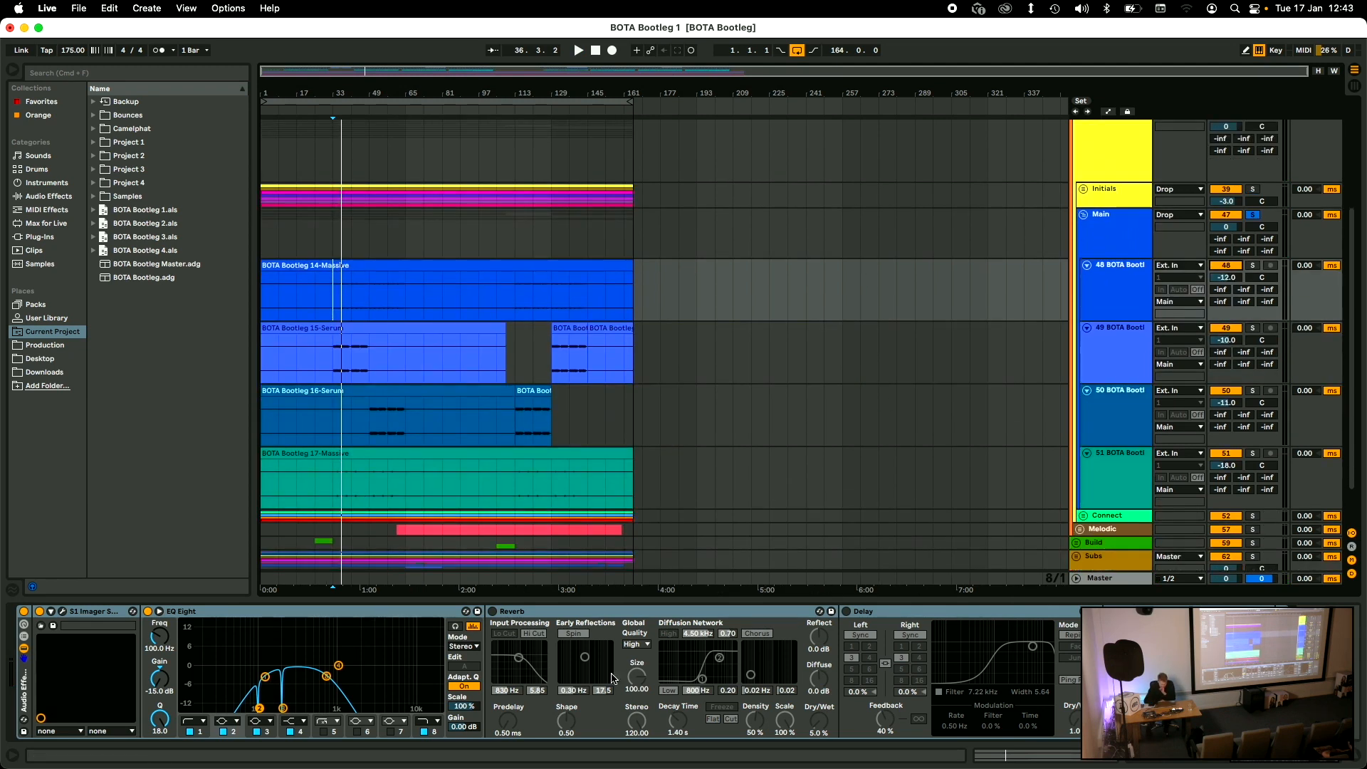
left_click(260, 636)
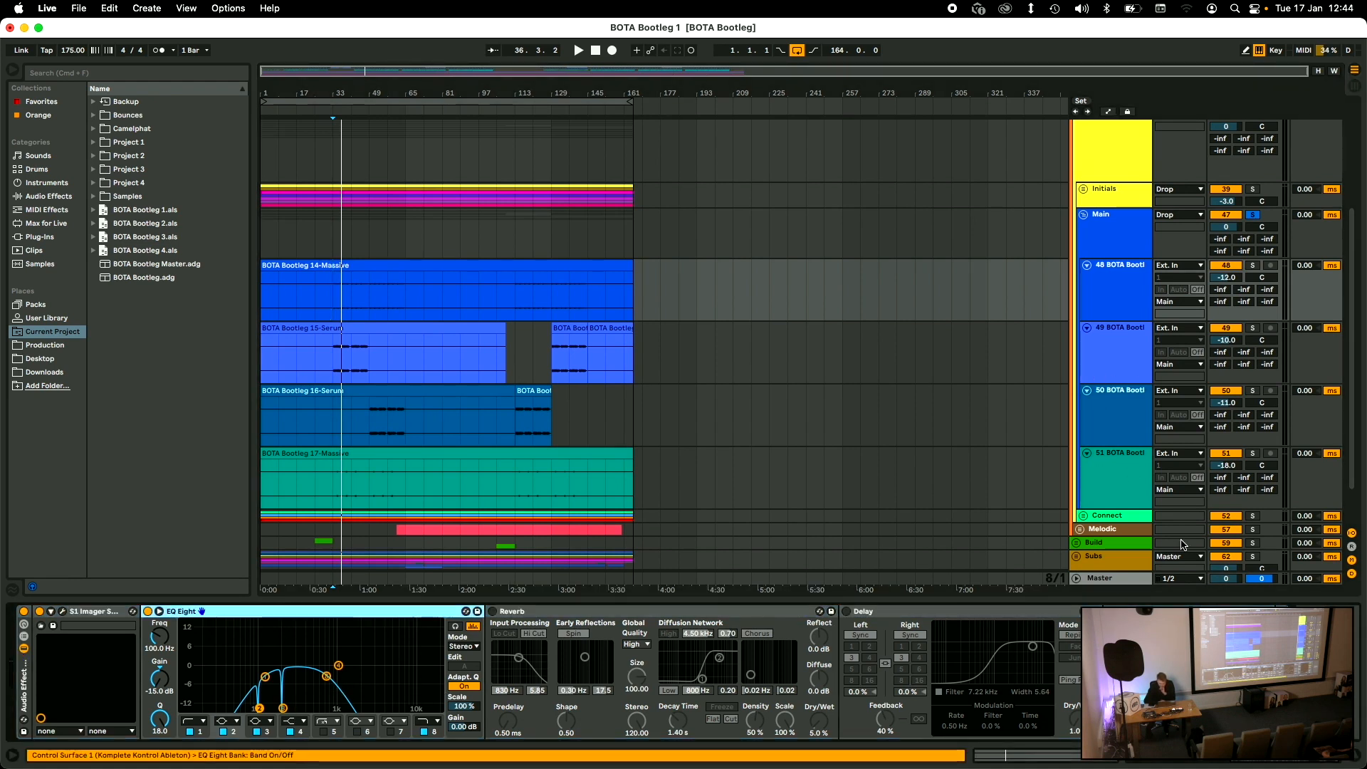
- Show track 49's effects chain and place the insert marker at bar 33 in its Serum clip
left_click(1111, 363)
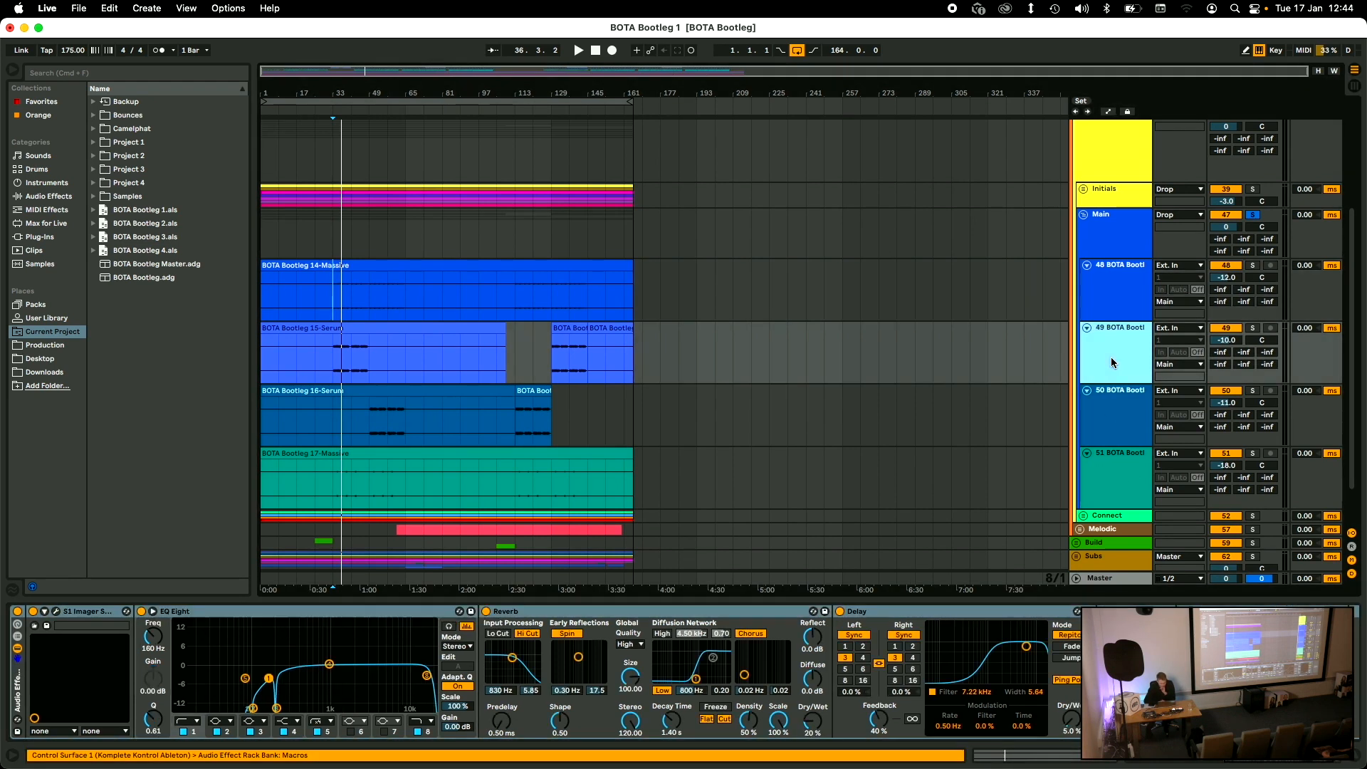
left_click(340, 362)
left_click(1211, 673)
scroll(1211, 673, "left", 3)
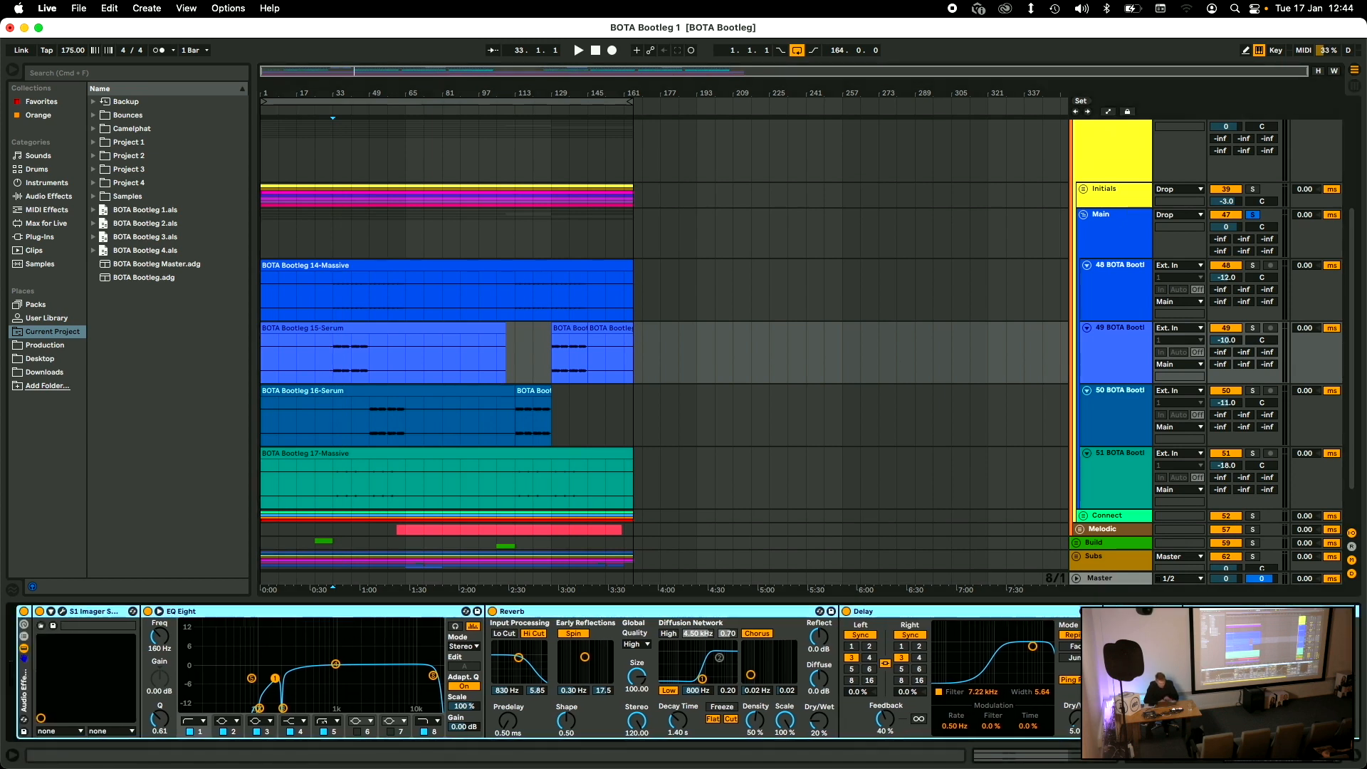
- Solo track 49, play it from bar 33, and review its effects chain from EQ Eight to Overdrive
left_click(1253, 328)
key("space")
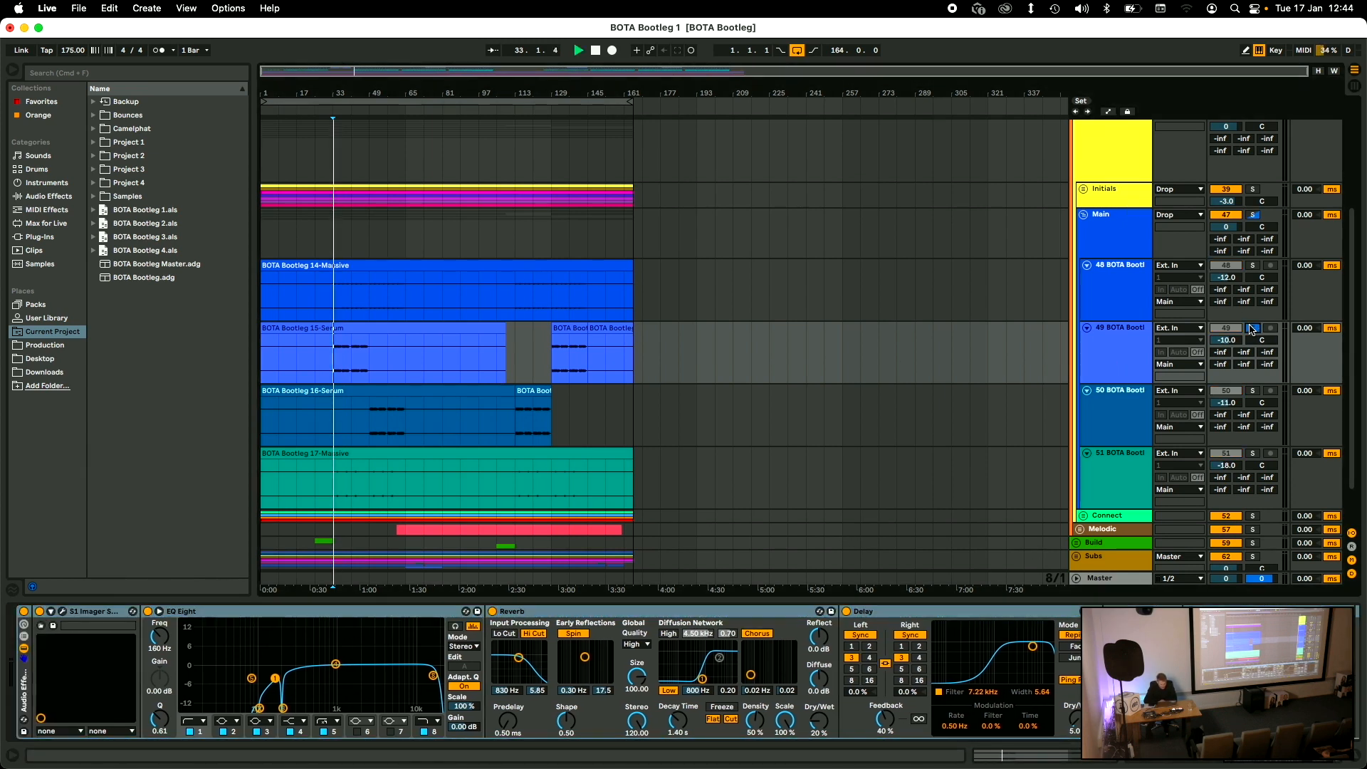
left_click(997, 627)
scroll(998, 627, "right", 3)
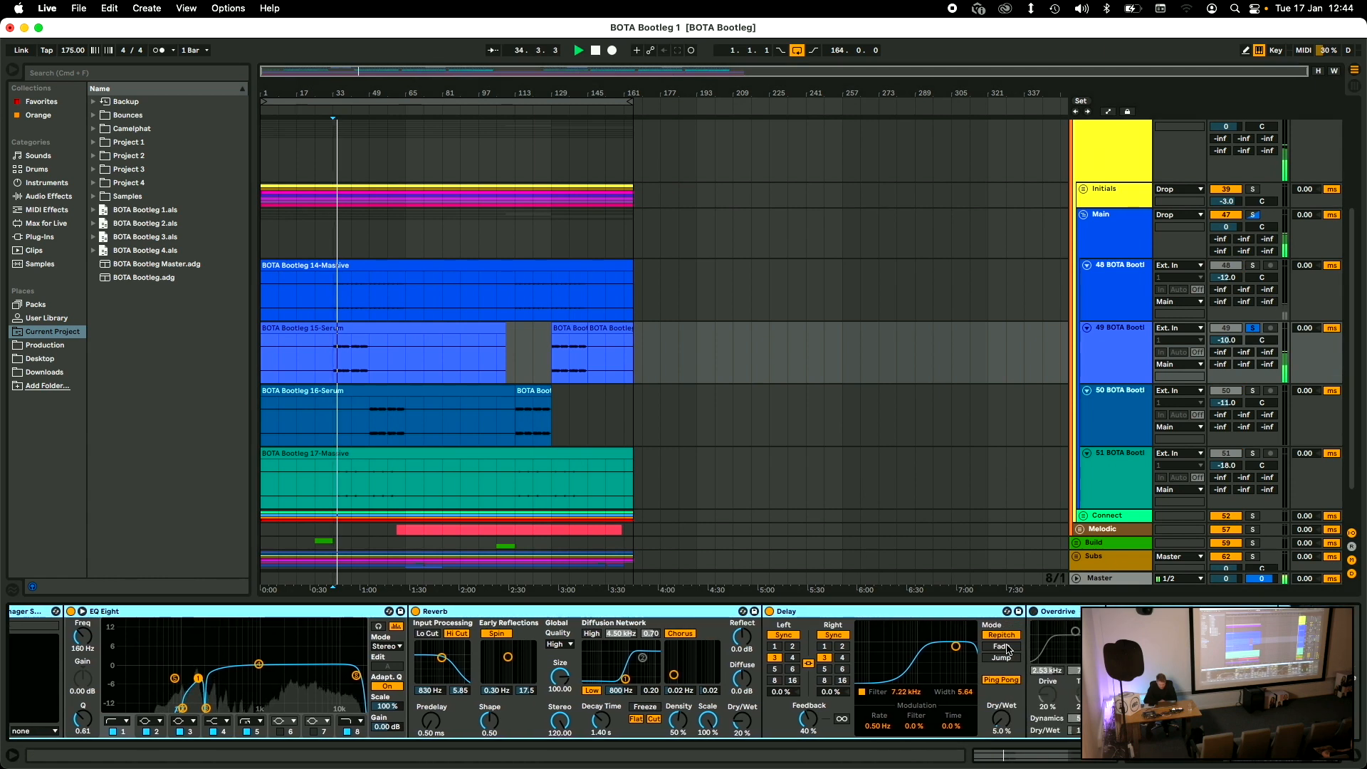
scroll(881, 735, "left", 3)
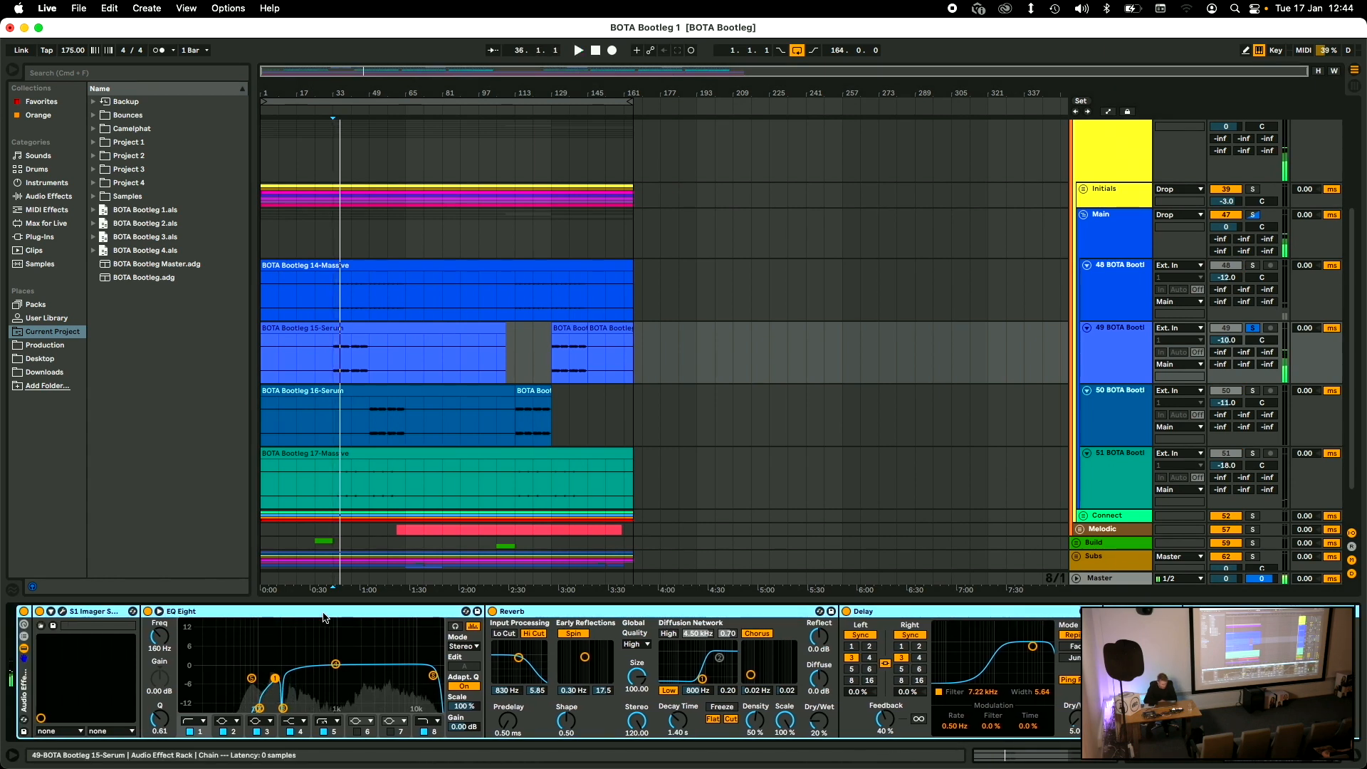
- Review track 50's effects chain and open the Main group's CamelCrusher to examine its Annihilate patch
left_click(1109, 427)
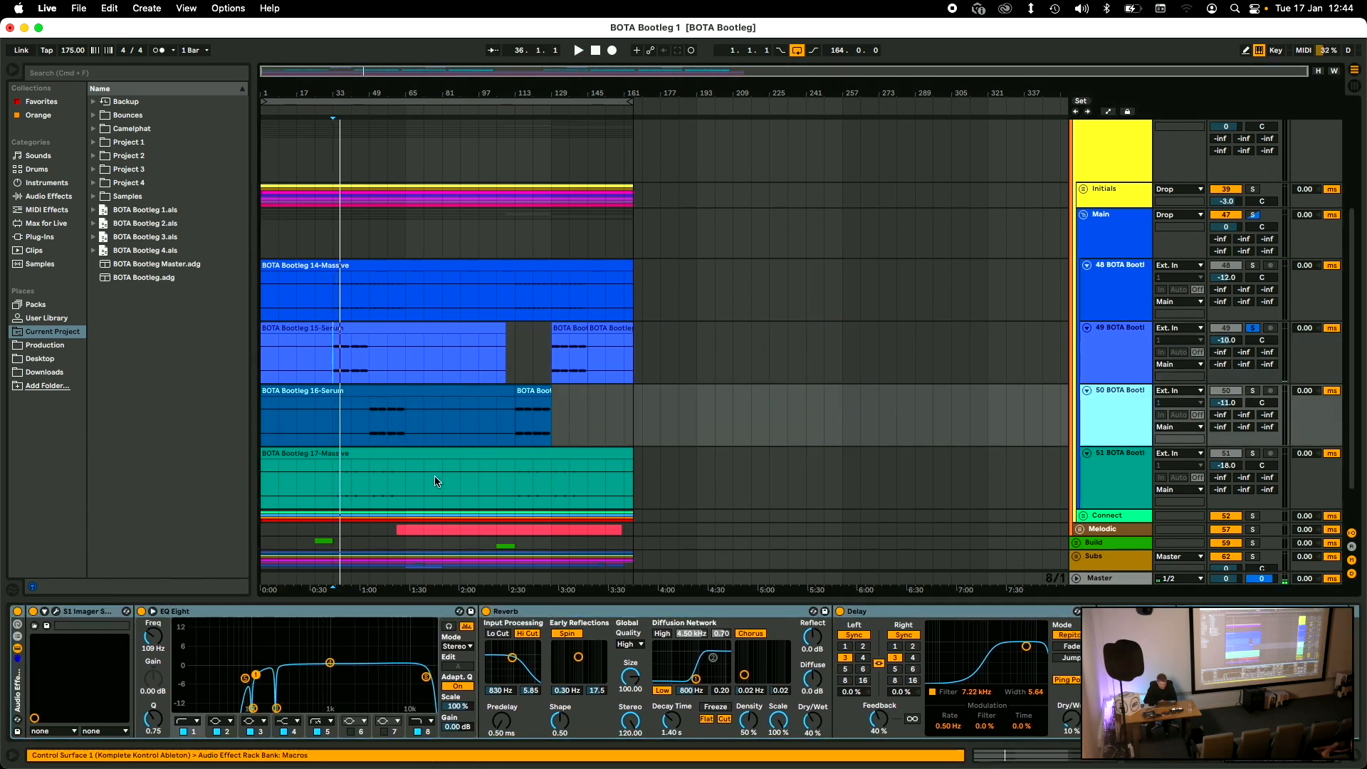
scroll(888, 650, "right", 2)
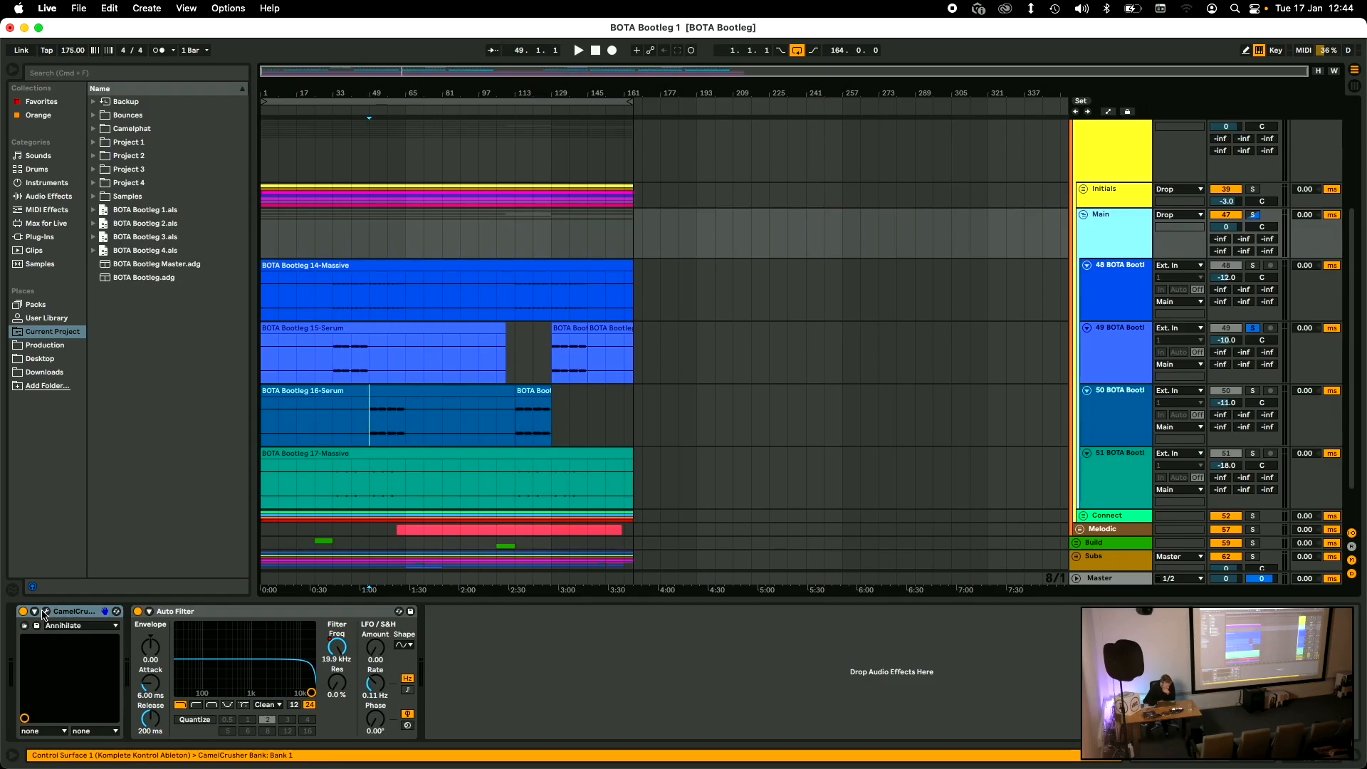
left_click(46, 612)
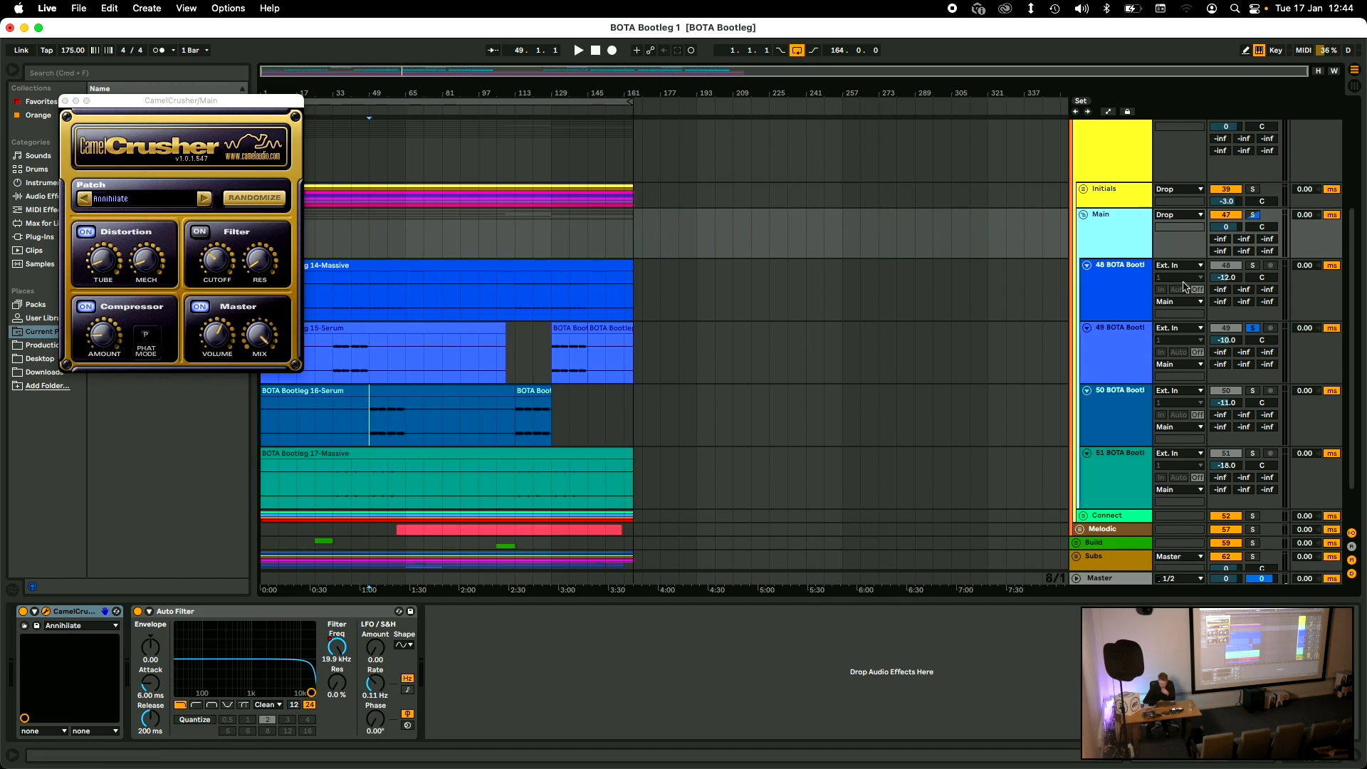
- Unfold the Initials group and inspect the Erosion effect on the group channel
left_click(1115, 200)
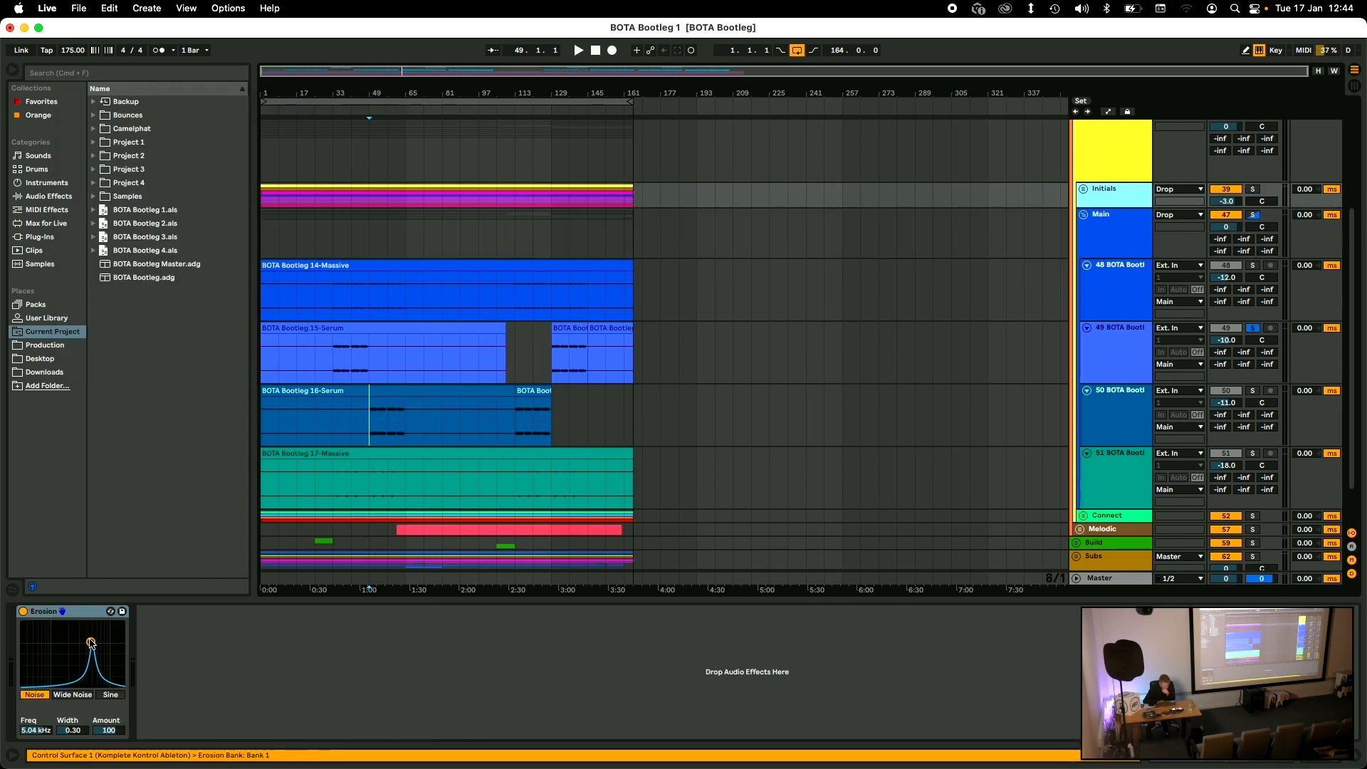
left_click(1084, 190)
left_click(89, 611)
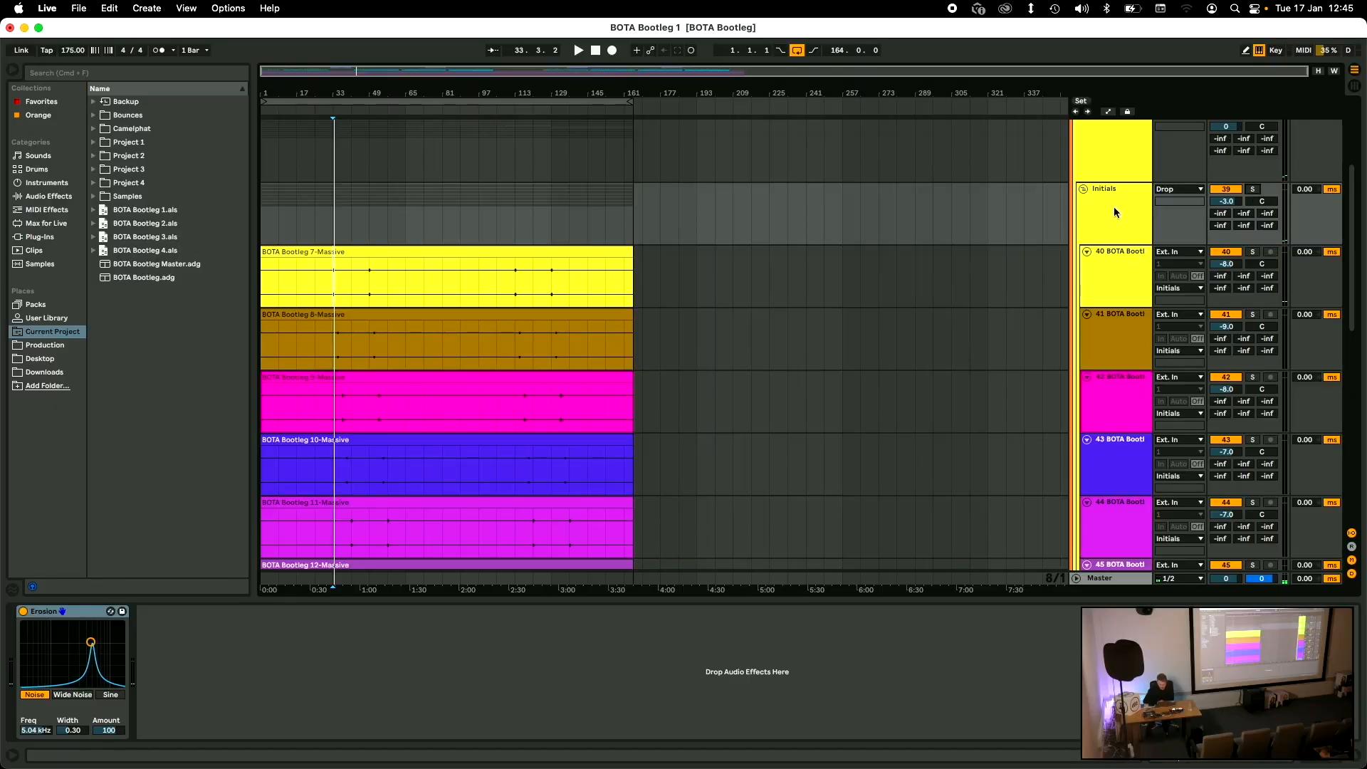
- Fold the Initials and Main groups and unfold the Connect group to show its tracks
left_click(1083, 189)
left_click(1082, 216)
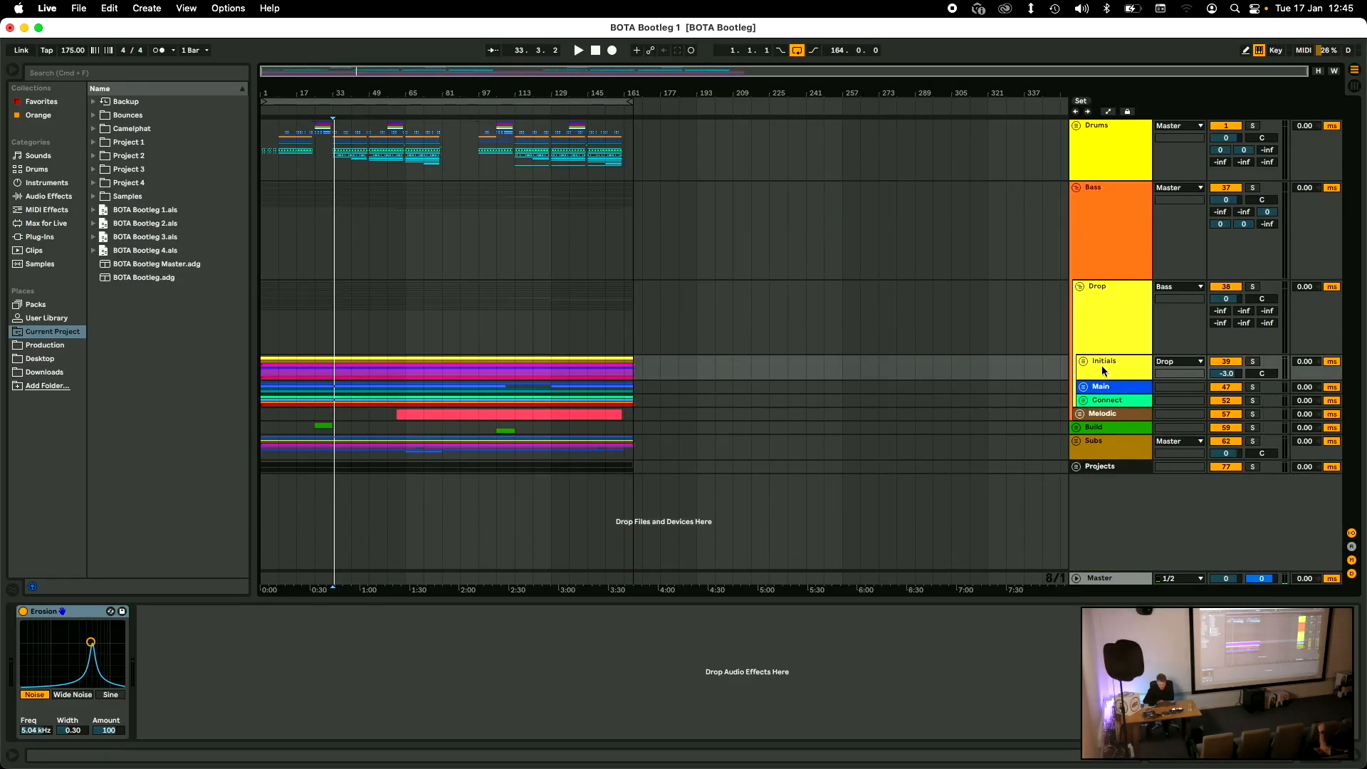
left_click(1084, 400)
scroll(971, 323, "down", 3)
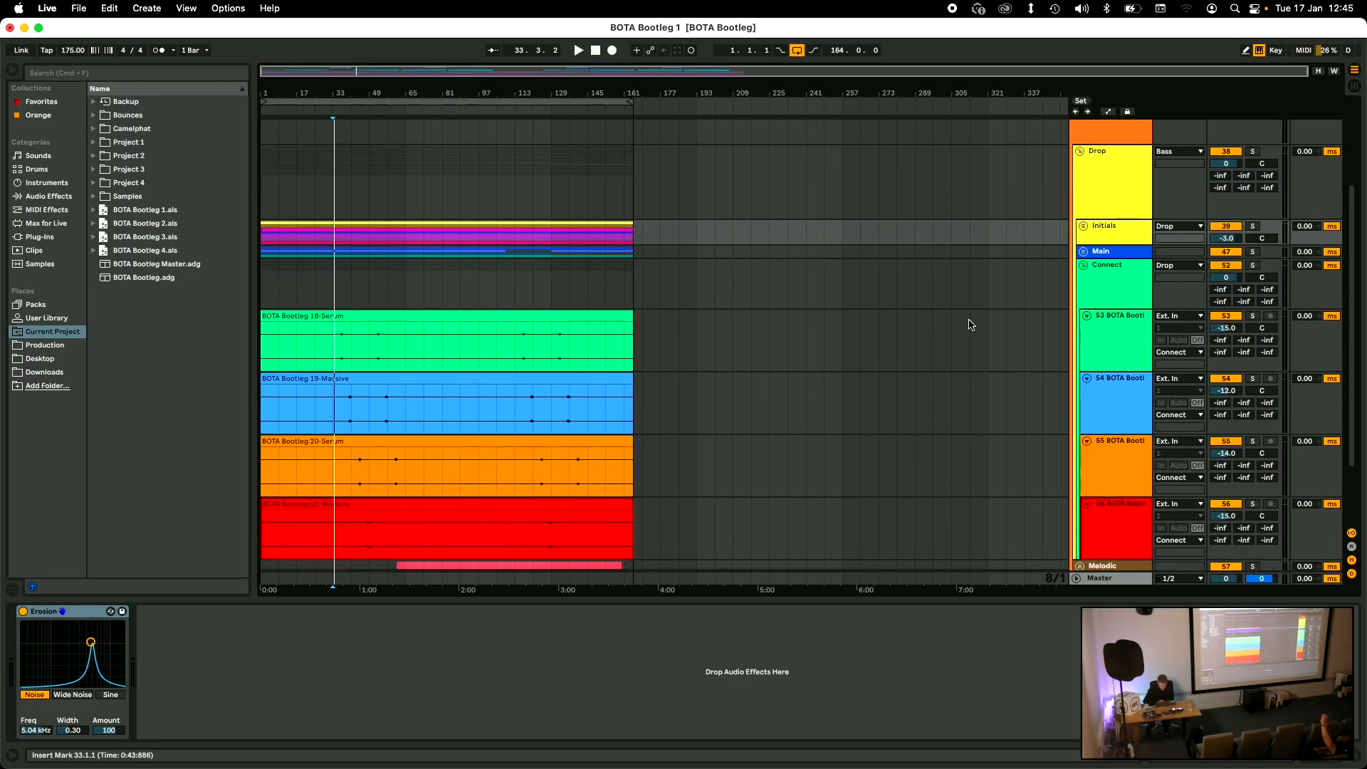
- Inspect the effects chains of tracks 53 to 56 in the Connect group, and fold the Drop group
left_click(1117, 285)
scroll(344, 339, "up", 5)
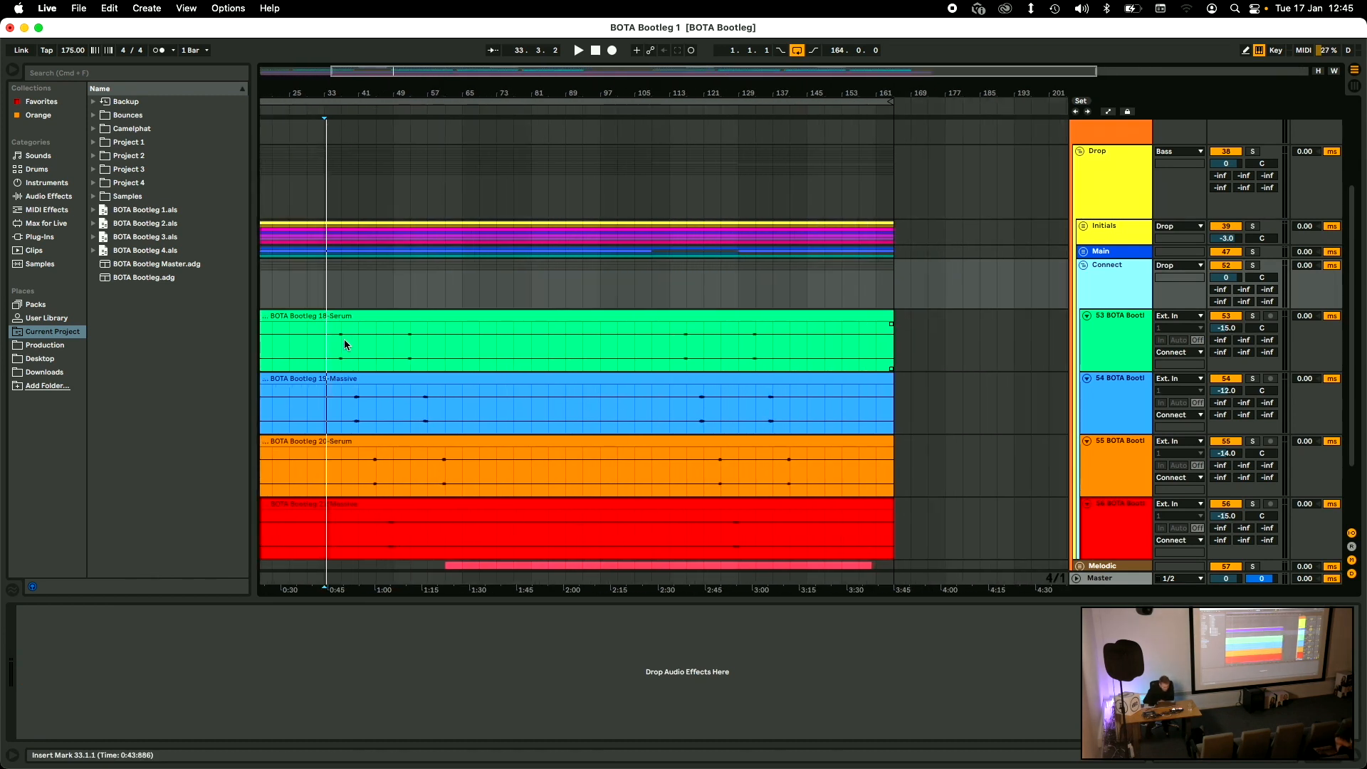
scroll(344, 339, "down", 2)
left_click(1142, 317)
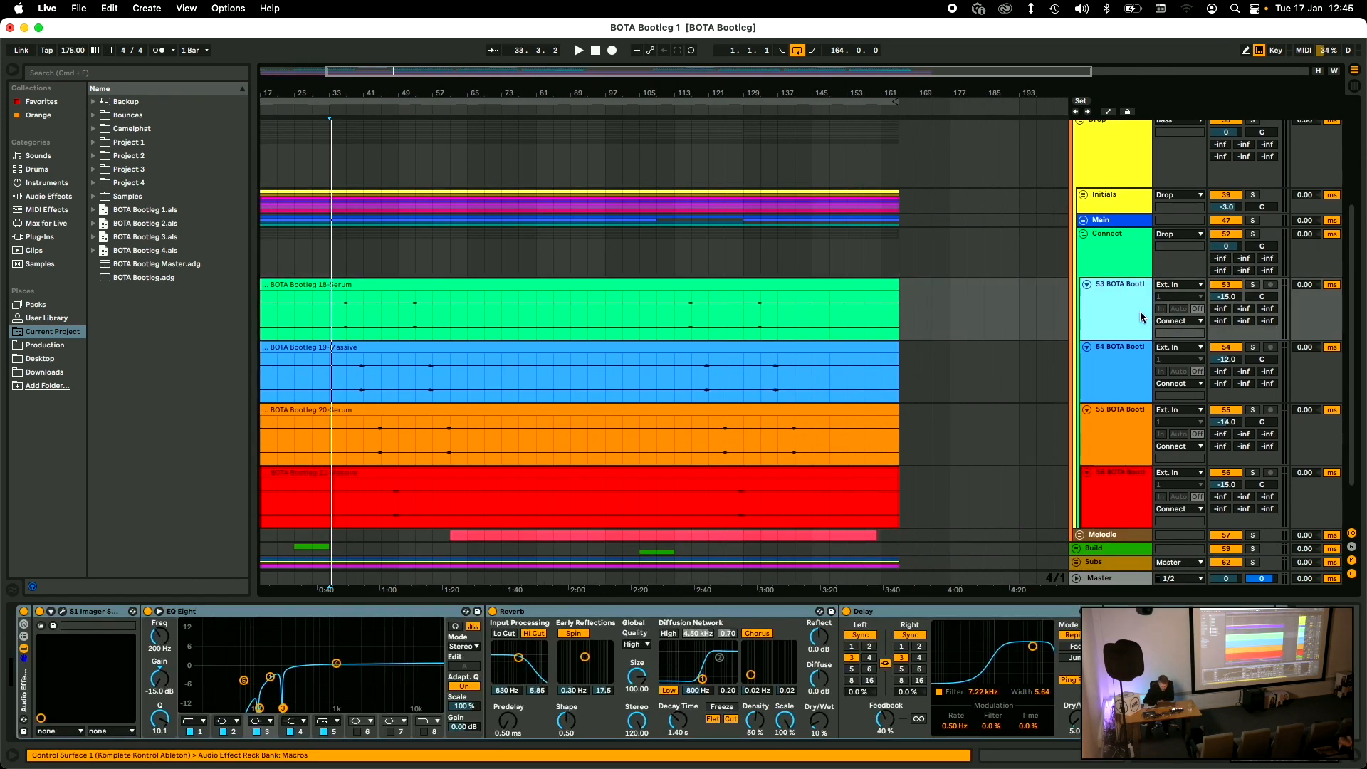
left_click(1136, 367)
left_click(1133, 420)
left_click(1137, 491)
scroll(1139, 491, "down", 2)
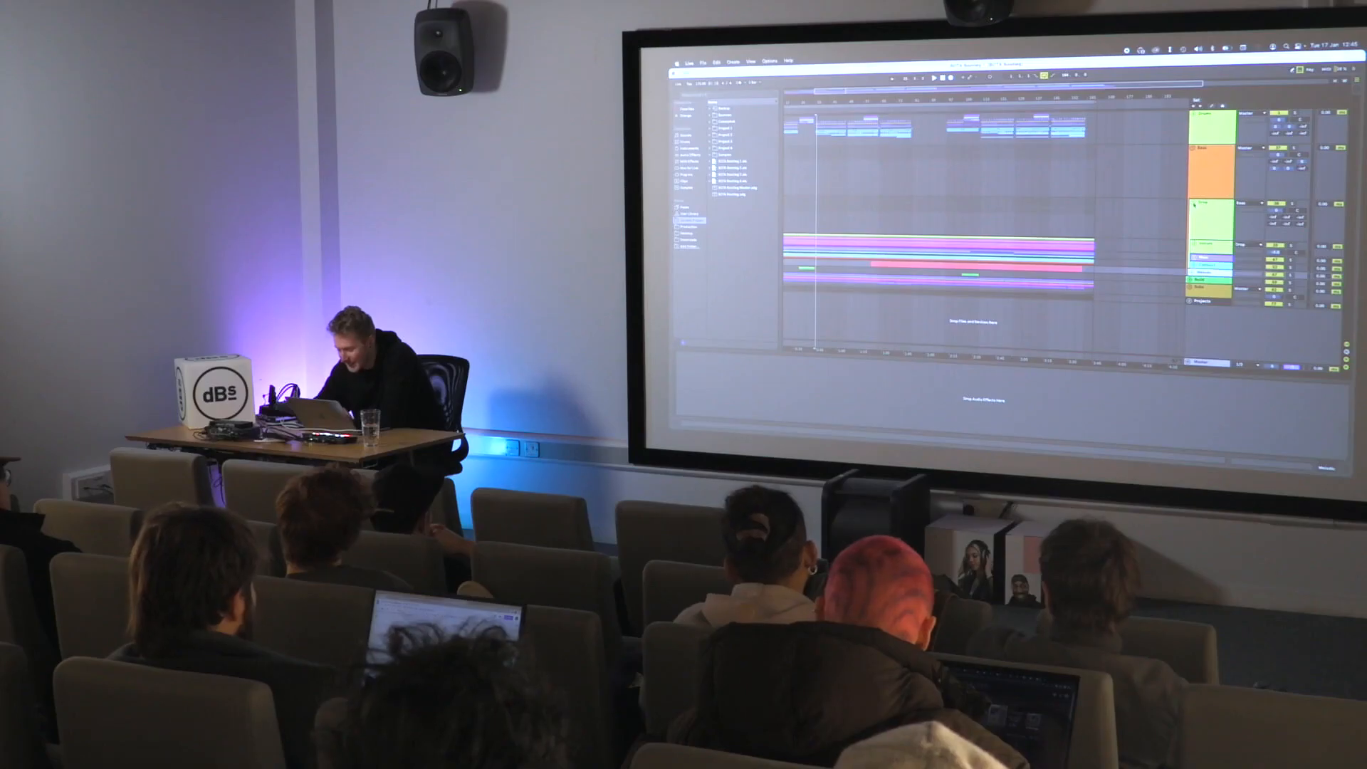
left_click(1194, 205)
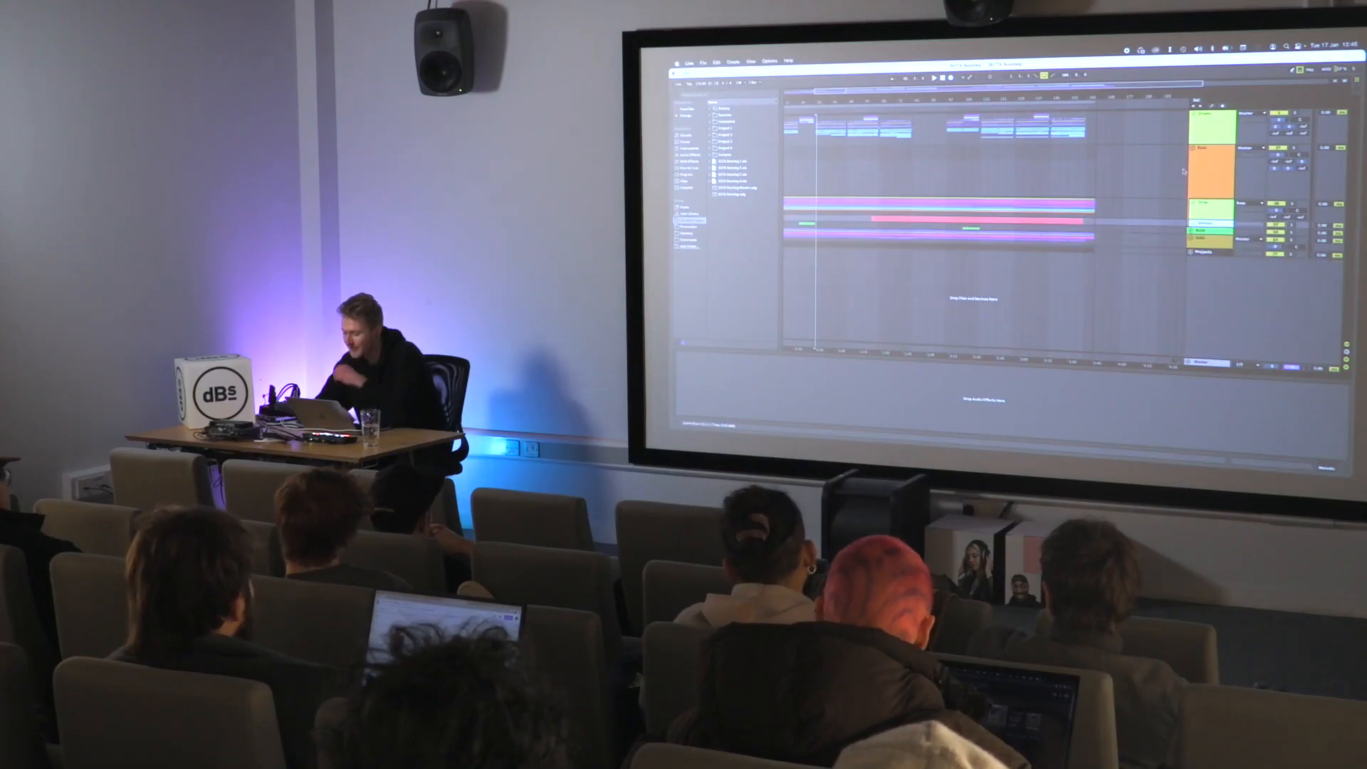
- Arm the first Bass Build track in the Build group for recording, and view the effects chains of that track and the Bass group
left_click(788, 163)
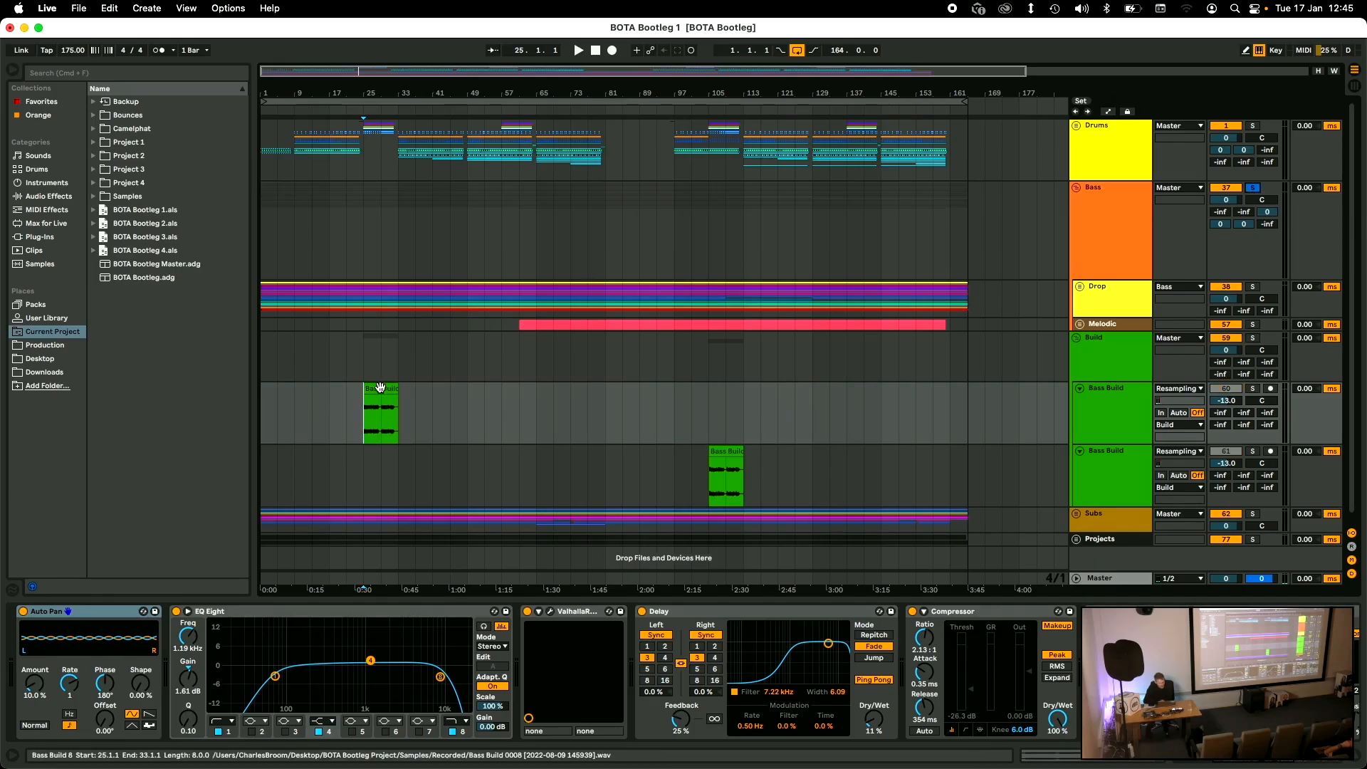
left_click(397, 233)
left_click(357, 434)
left_click(1107, 420)
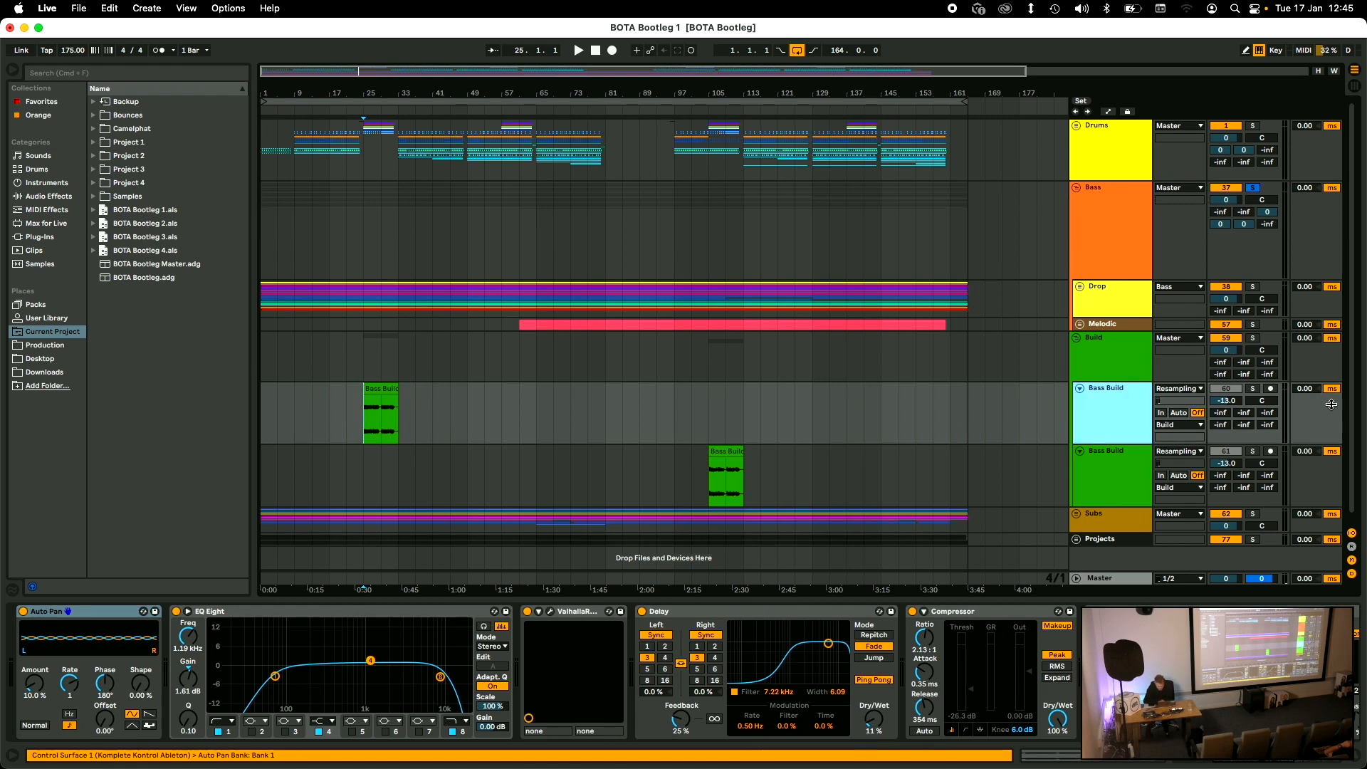
left_click(1271, 389)
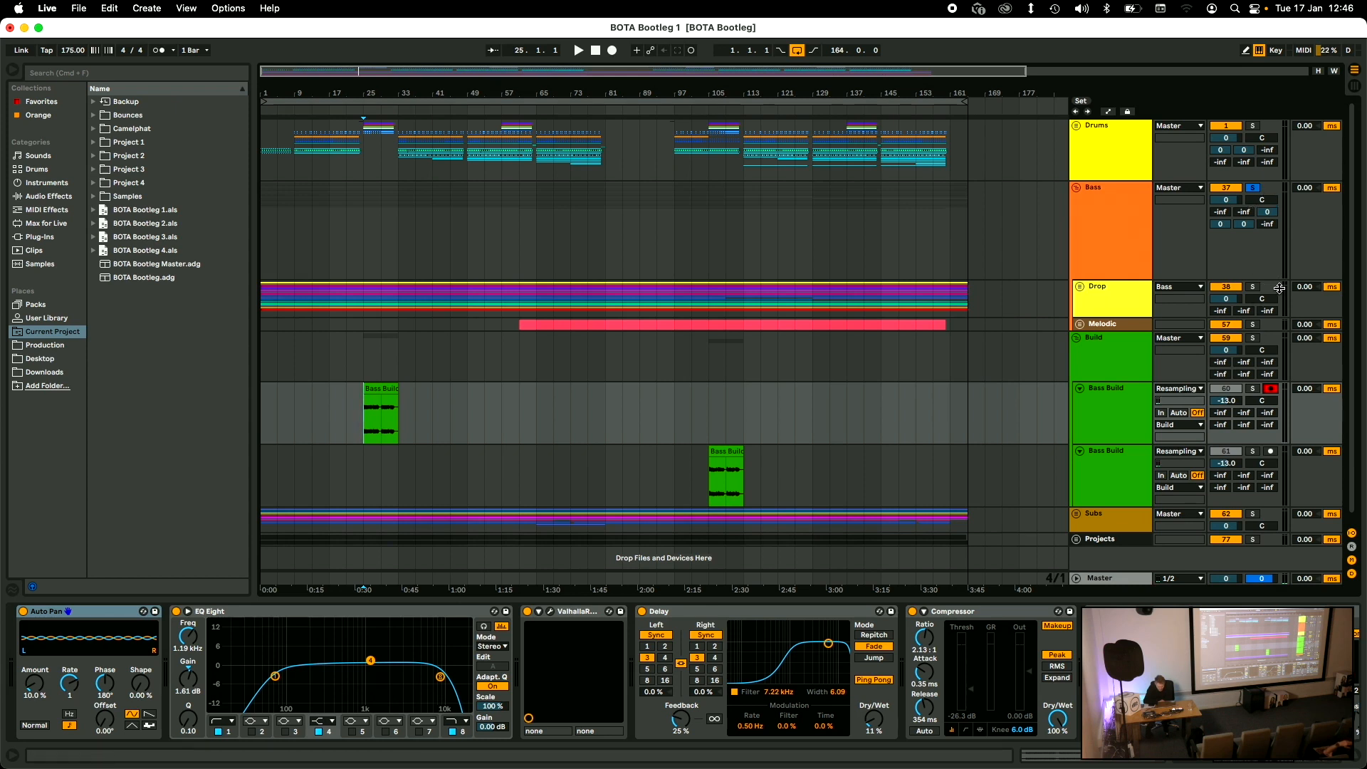
left_click(1124, 203)
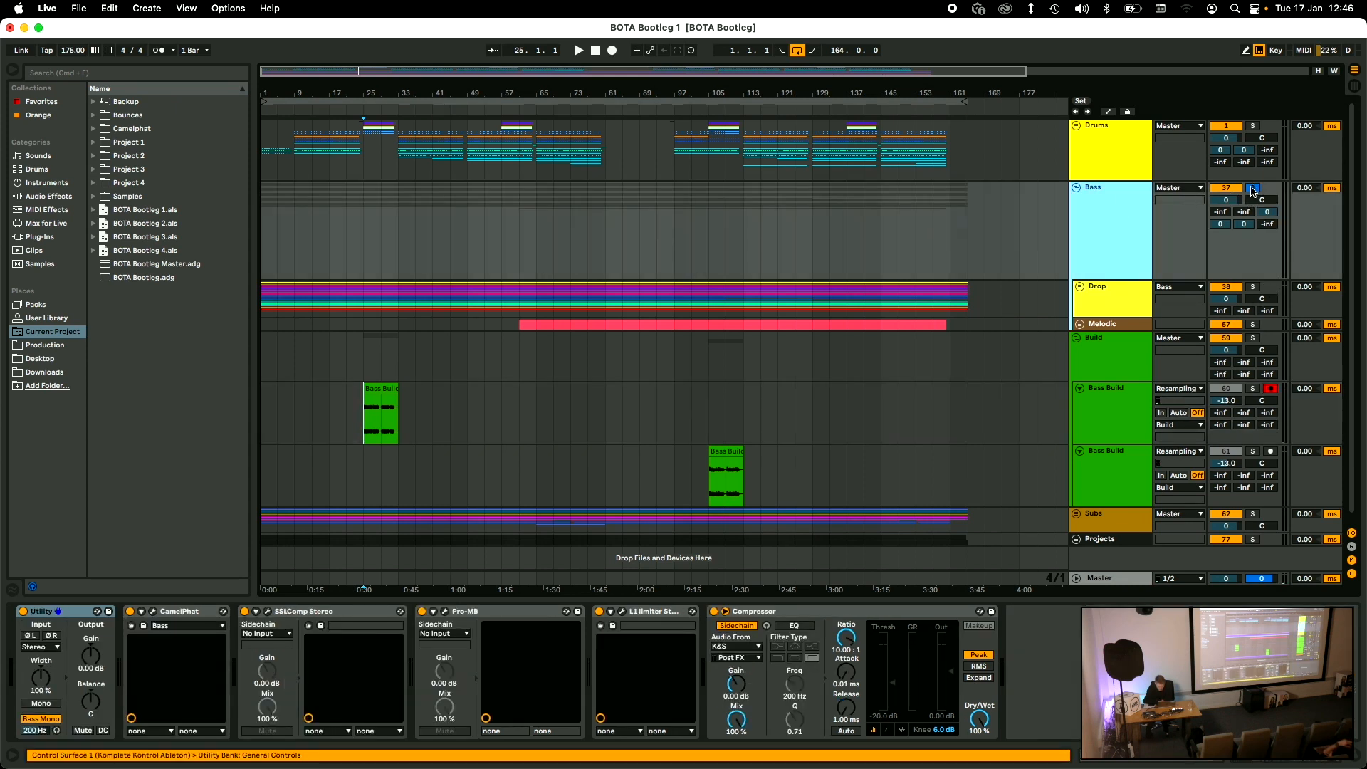
left_click(1128, 416)
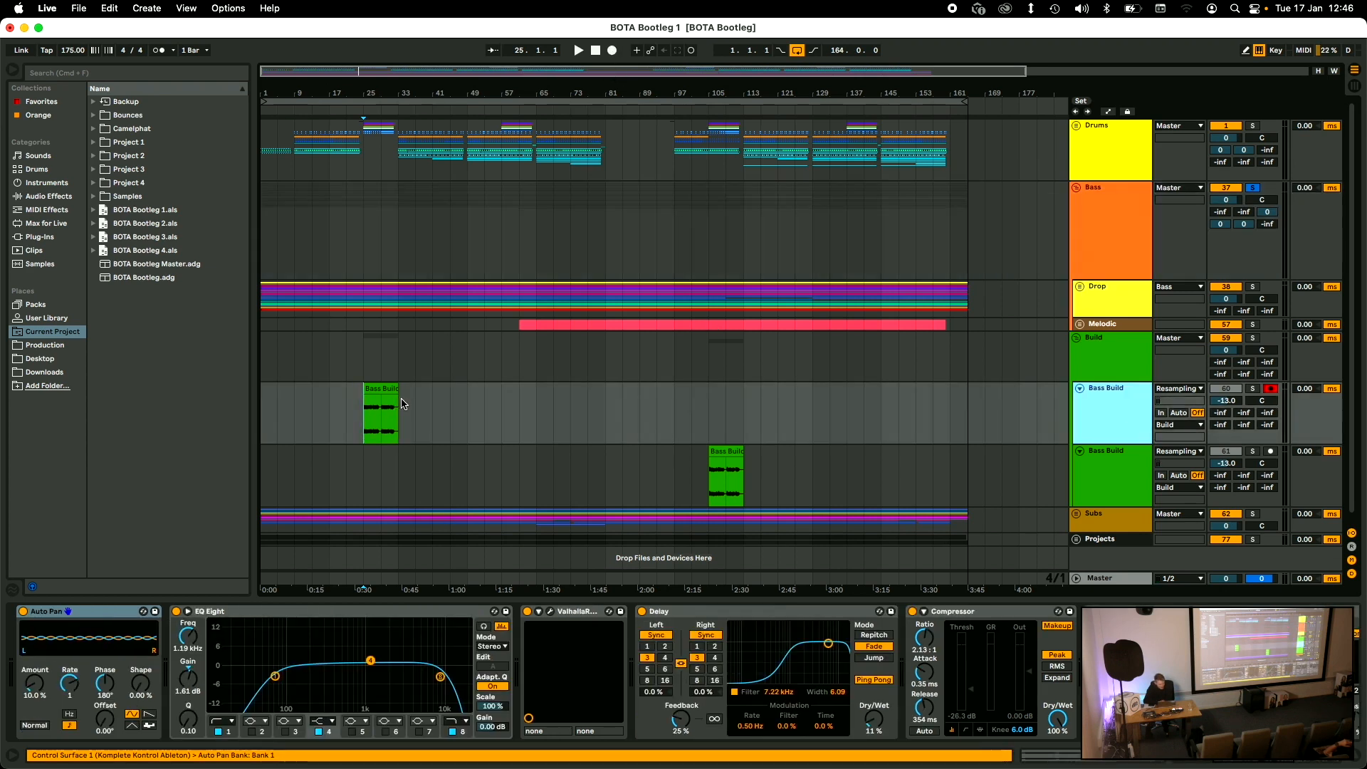
- Solo the first Bass Build track and audition its clip from bar 25
left_click(400, 269)
left_click_drag(424, 267, 501, 270)
left_click(367, 411)
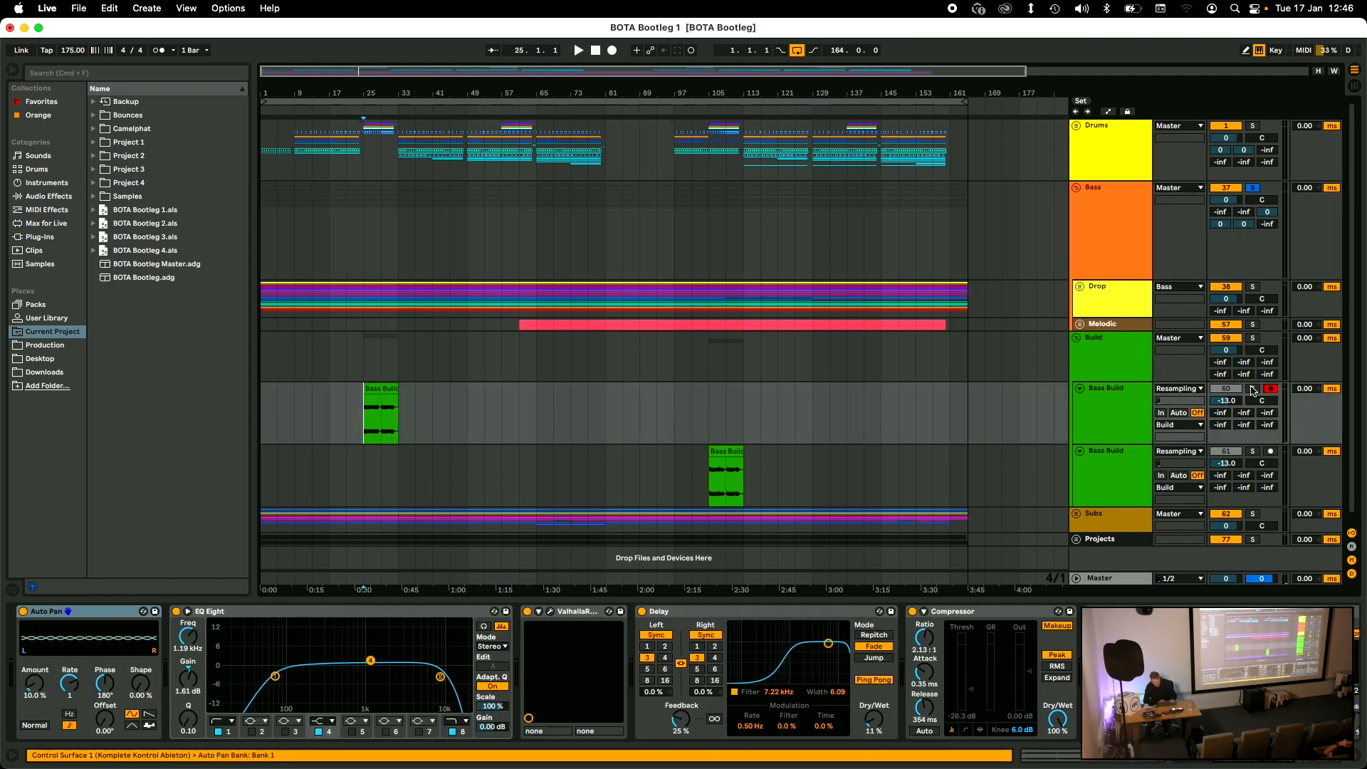
key("Up")
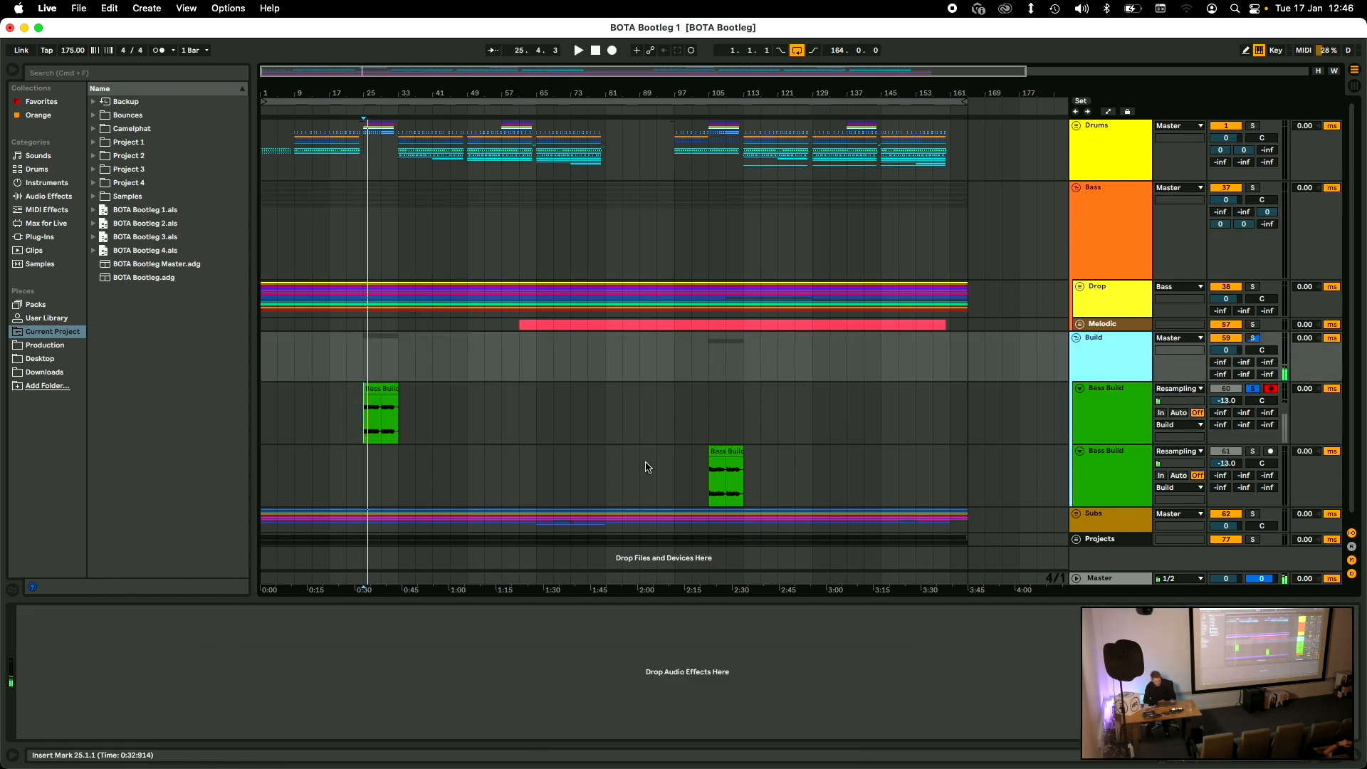
- Group all effects on the first Bass Build track into an Audio Effect Rack and audition the clip with the rack switched off
left_click(1123, 405)
key("super+a")
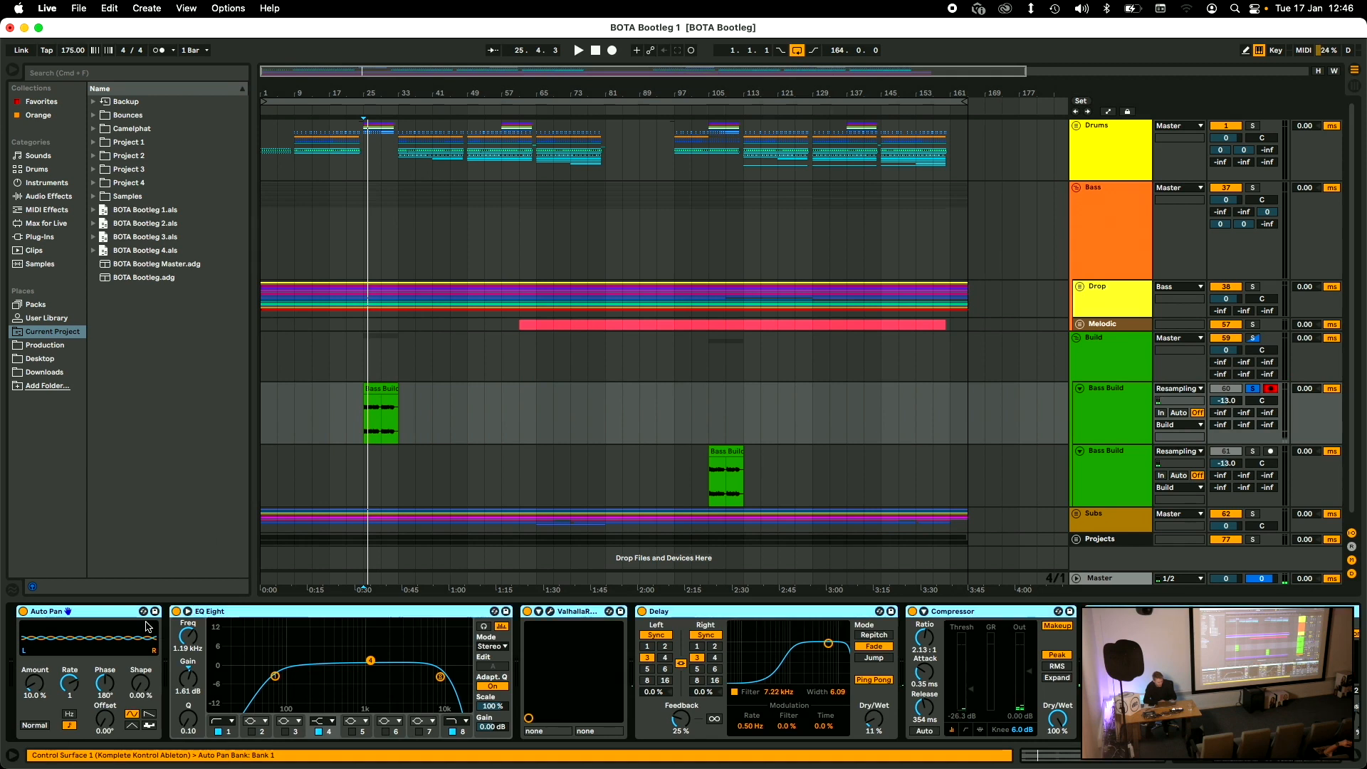
key("super+g")
key("space")
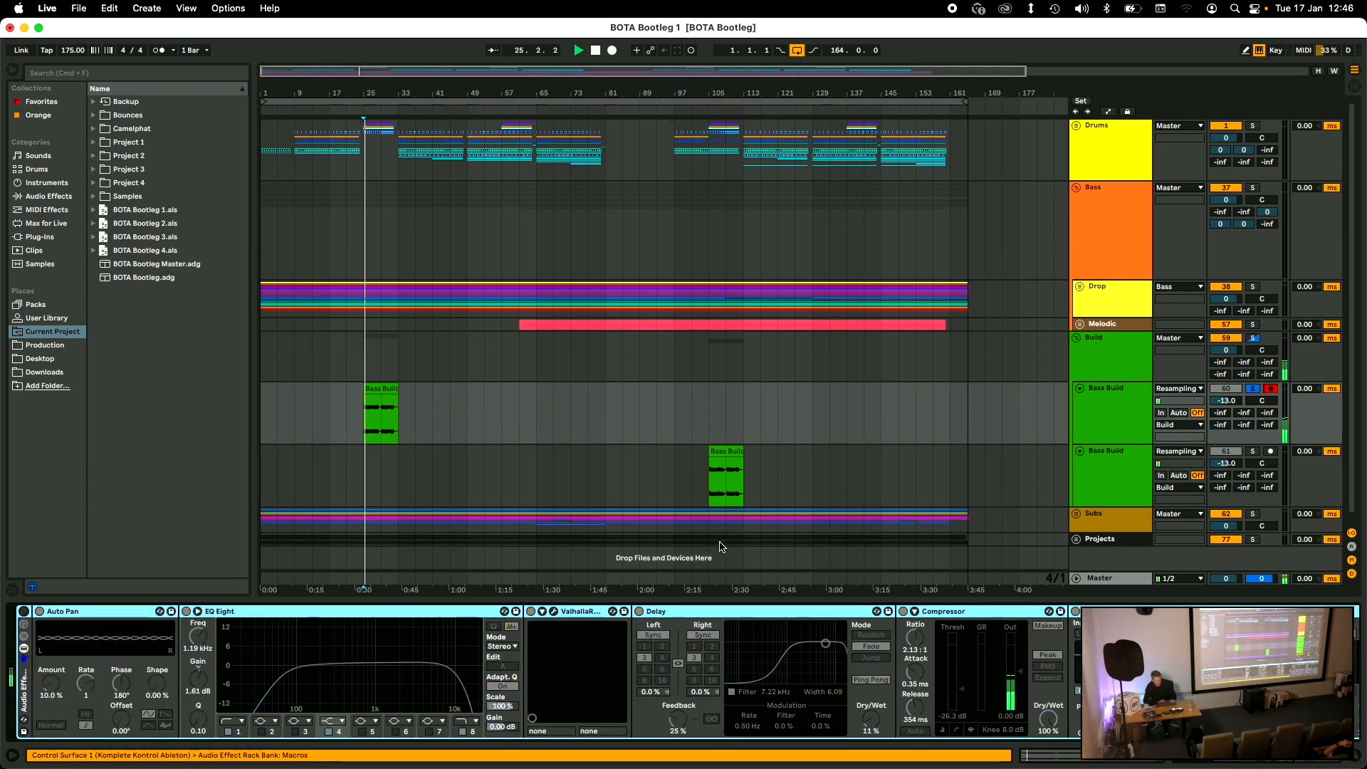
key("space")
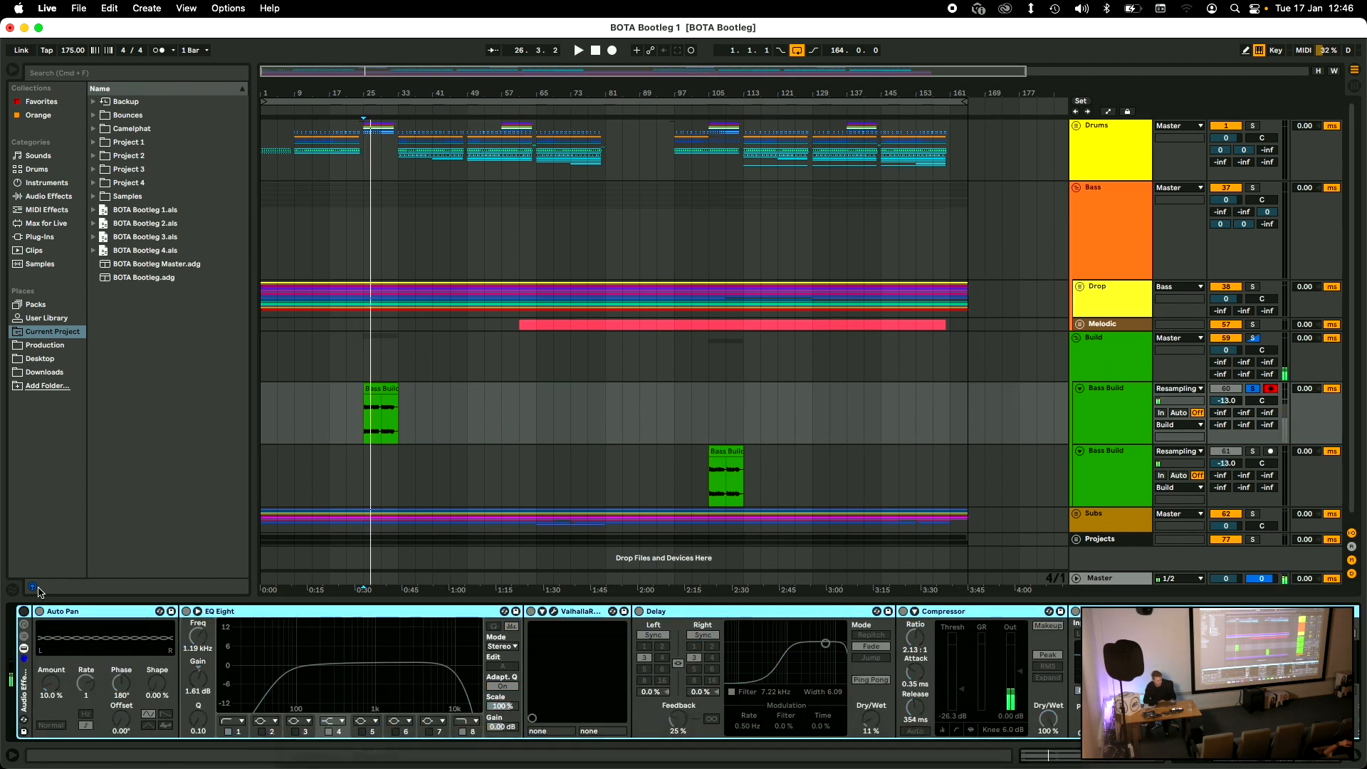
- Switch the Bass Build effect rack back on and review its chain through to the Reverb and Auto Filters during playback
left_click(24, 612)
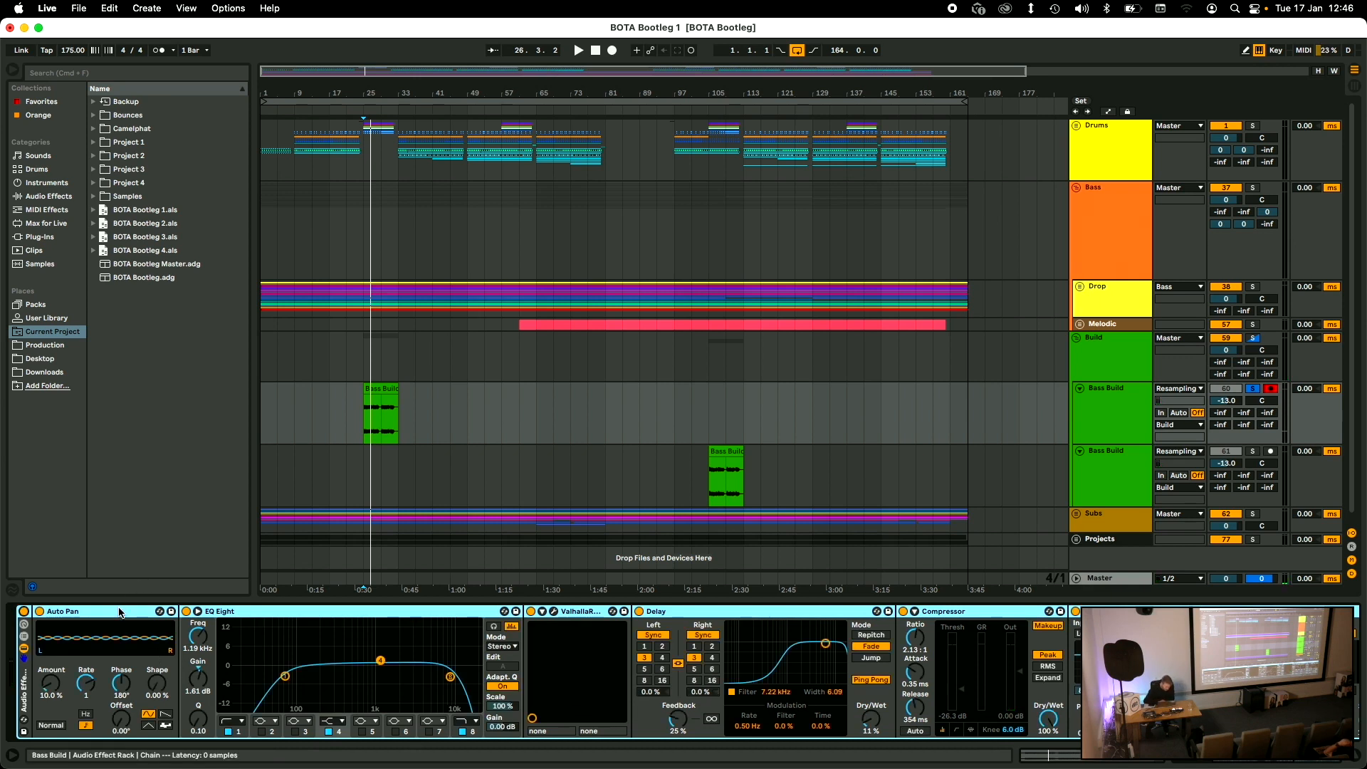
key("space")
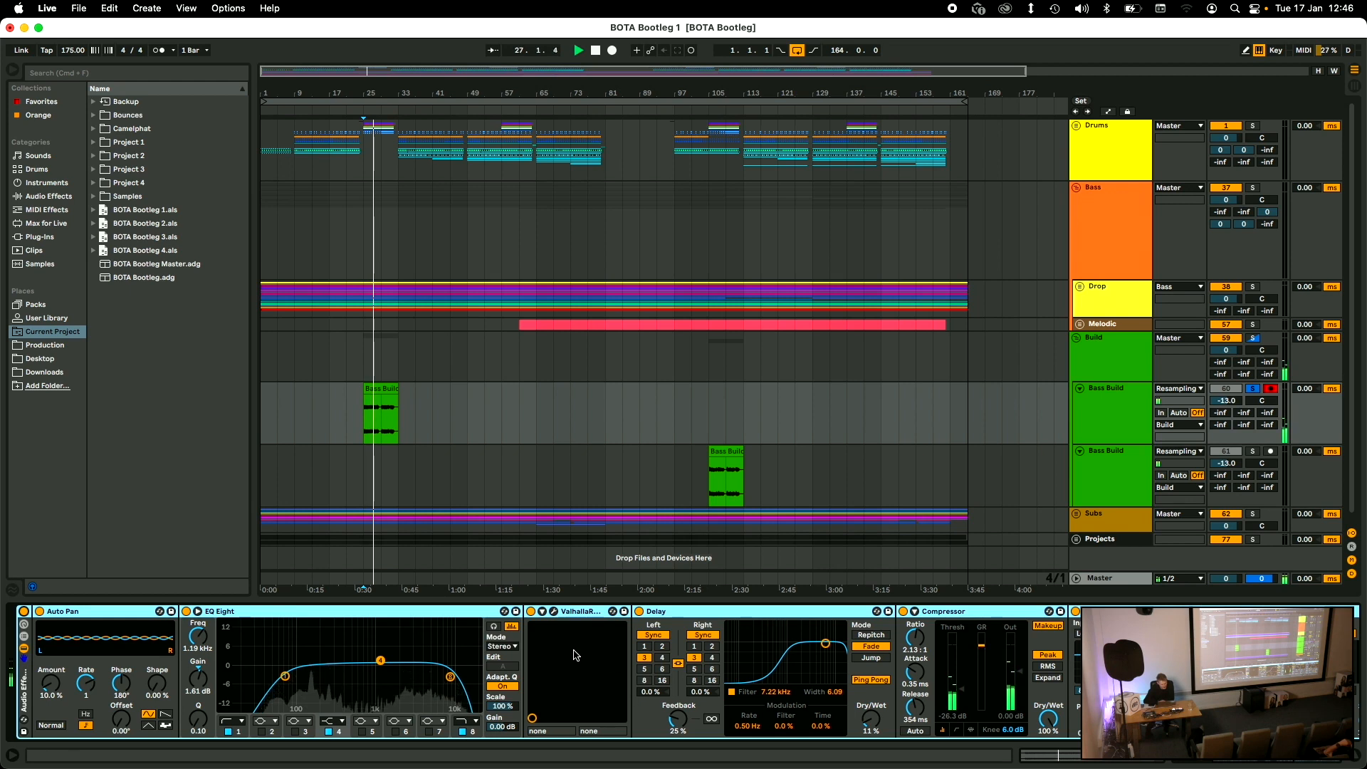
scroll(736, 644, "right", 5)
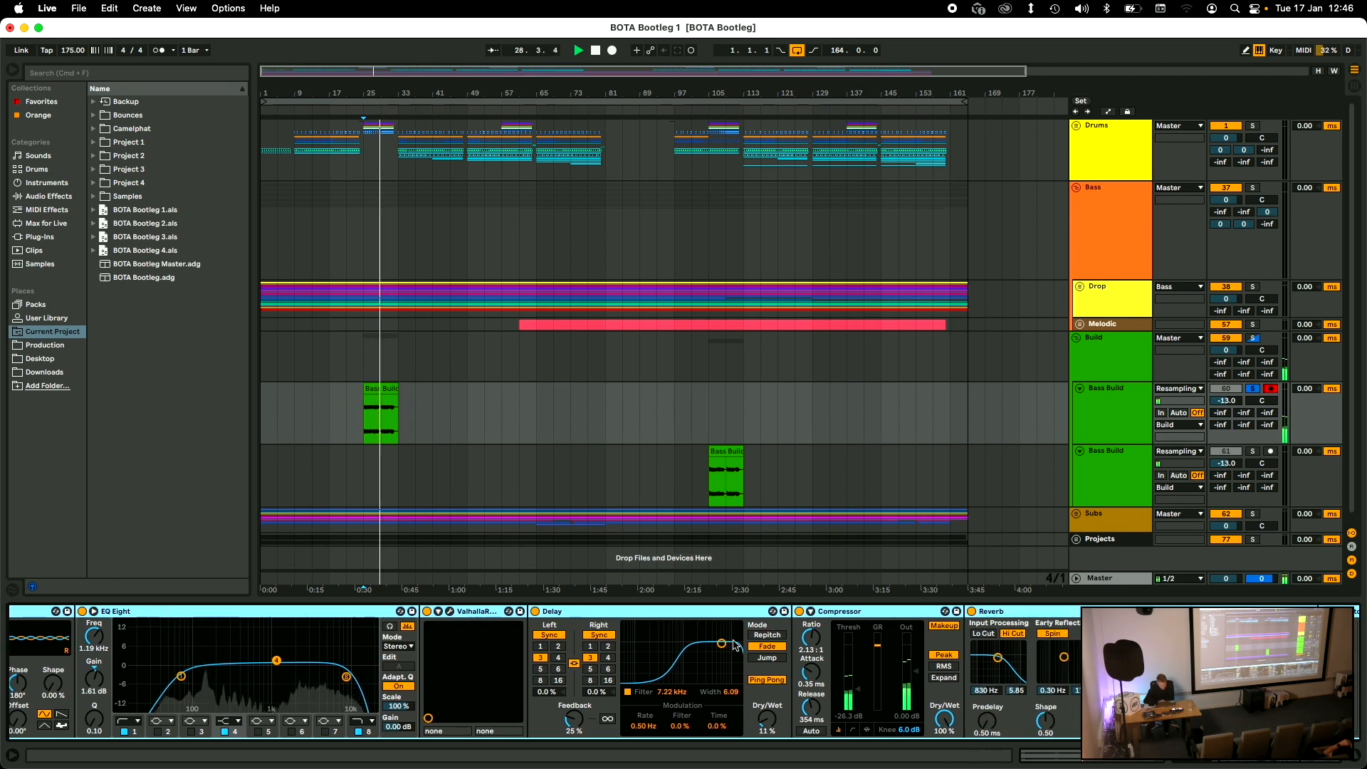
scroll(734, 644, "right", 3)
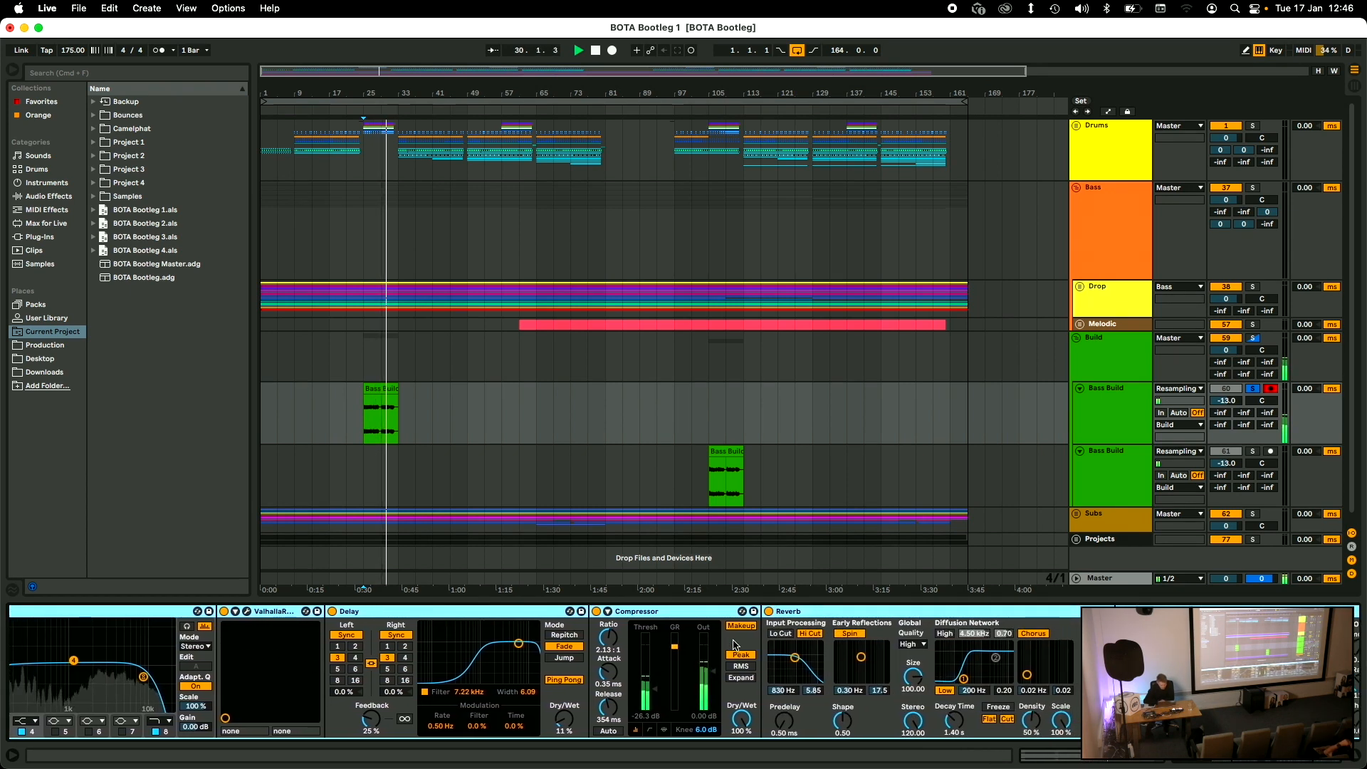
scroll(734, 645, "right", 4)
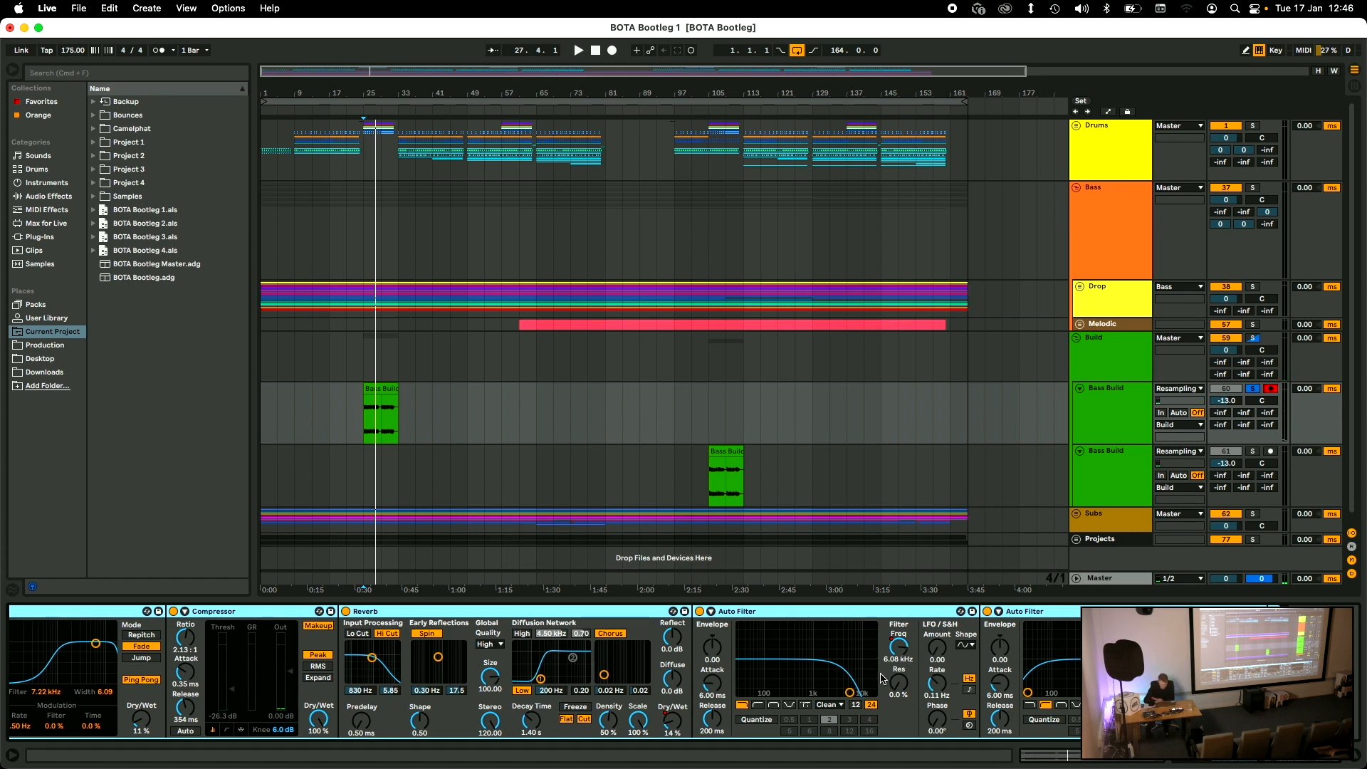
- Fit the whole arrangement in view and show the second Bass Build track's effects chain
scroll(393, 470, "up", 5)
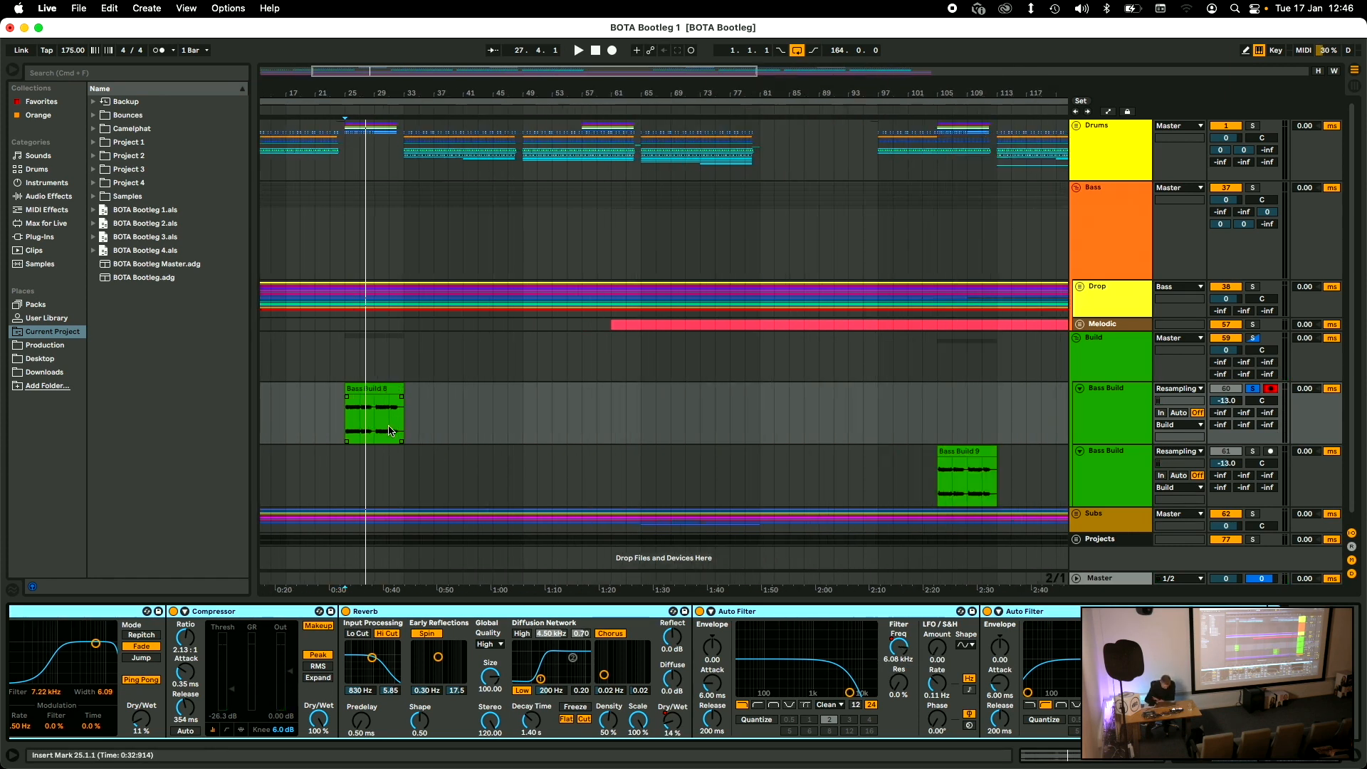
left_click(1077, 339)
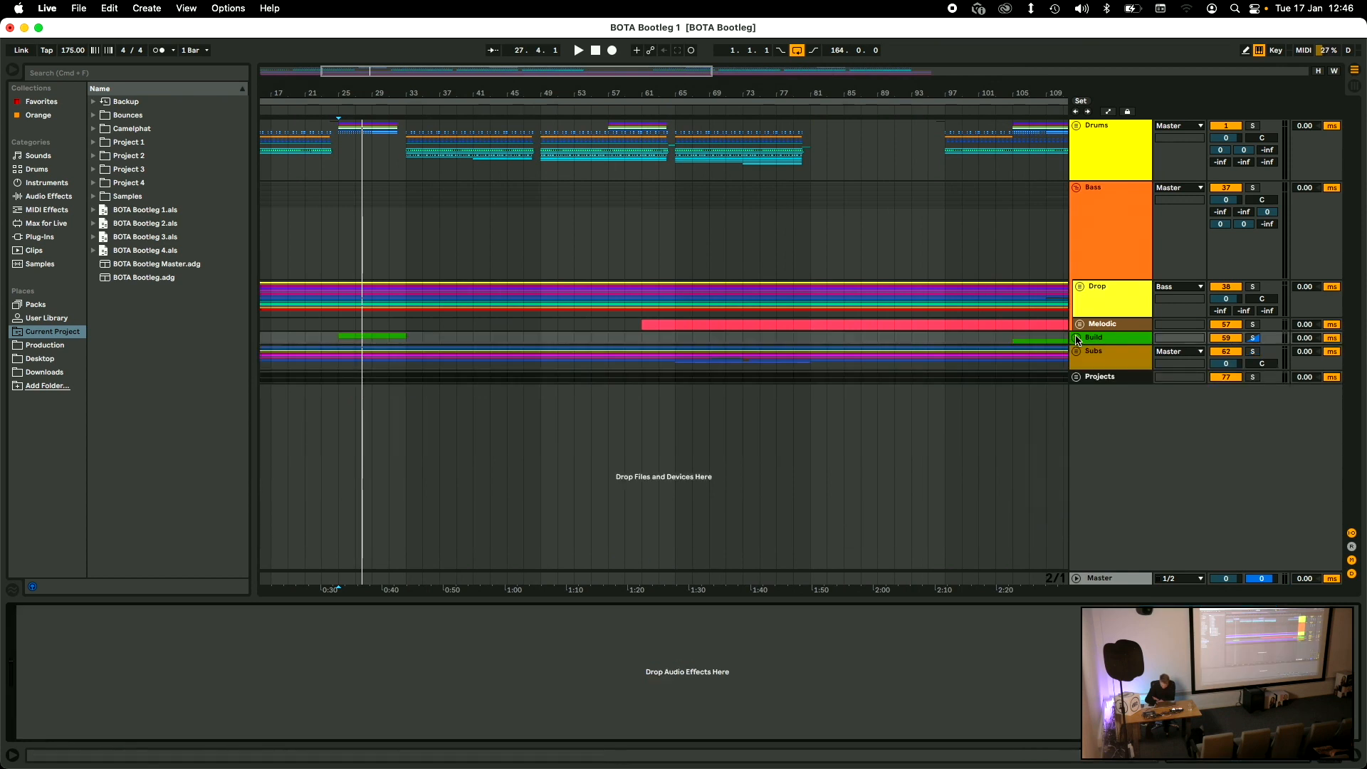
key("w")
left_click(1077, 338)
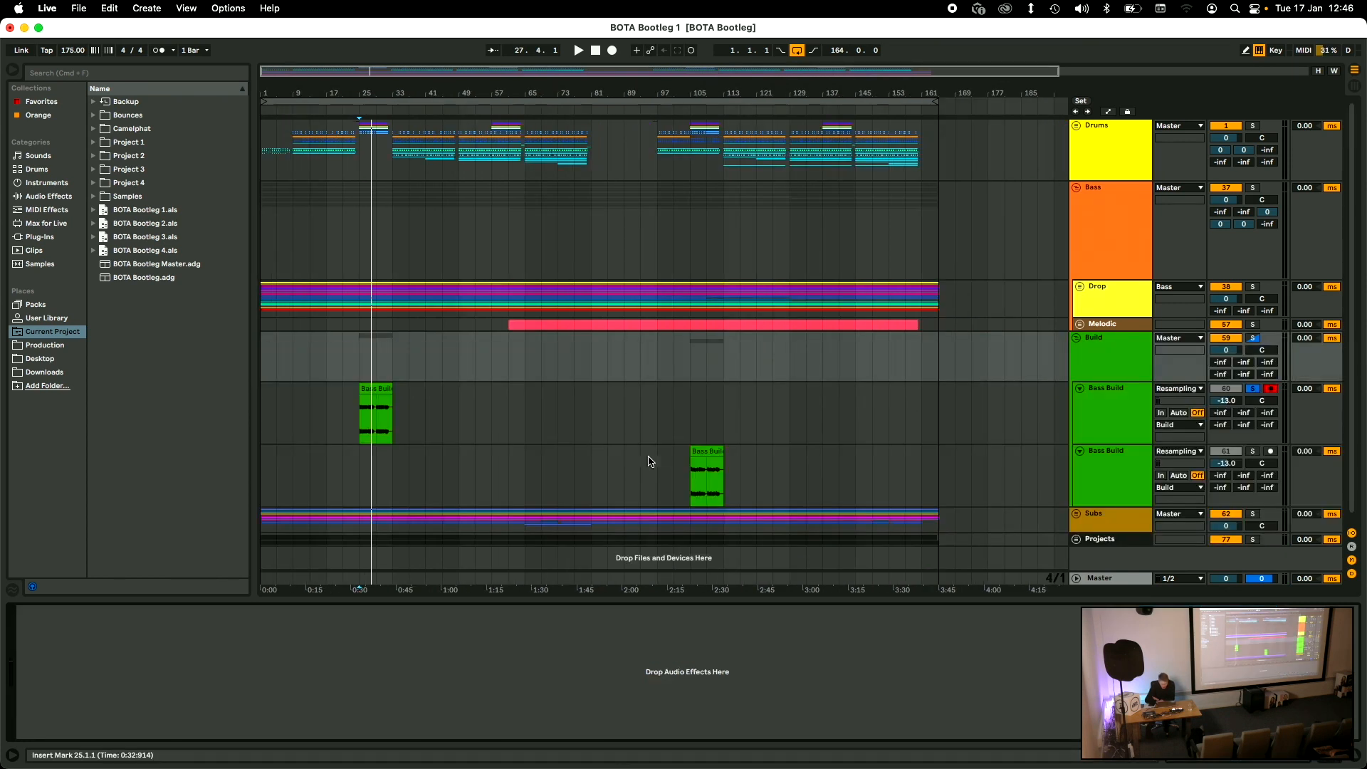
left_click(706, 473)
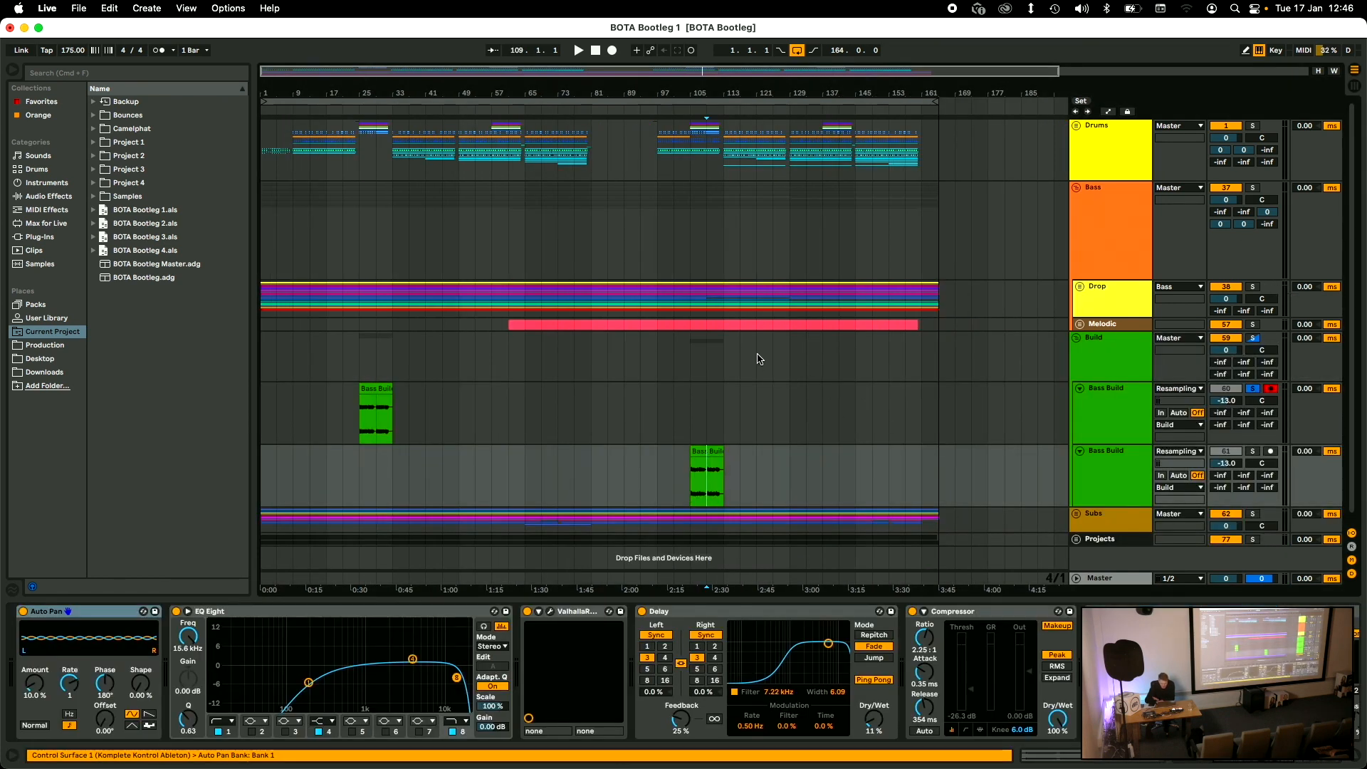
- Solo the Bass group and audition the second drop from bar 113
left_click(726, 356)
left_click(1253, 188)
key("space")
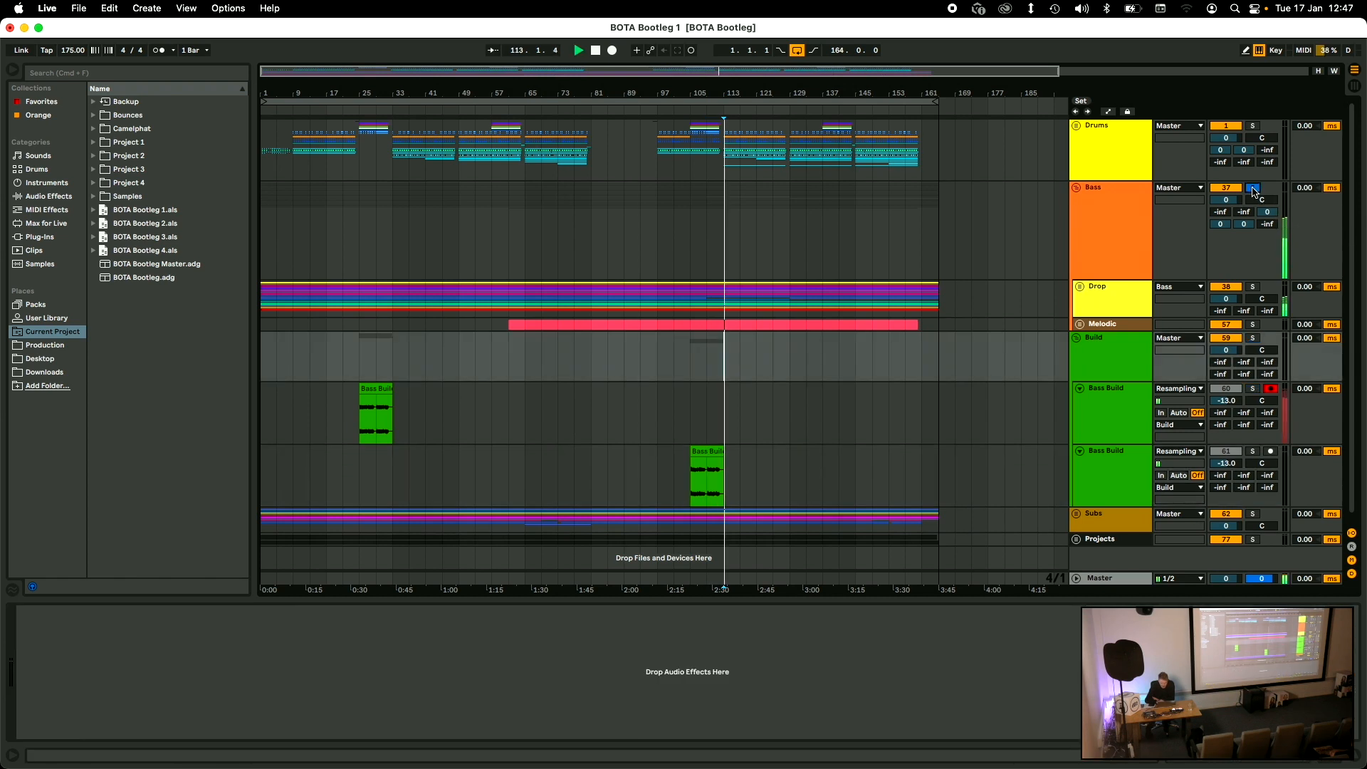
key("space")
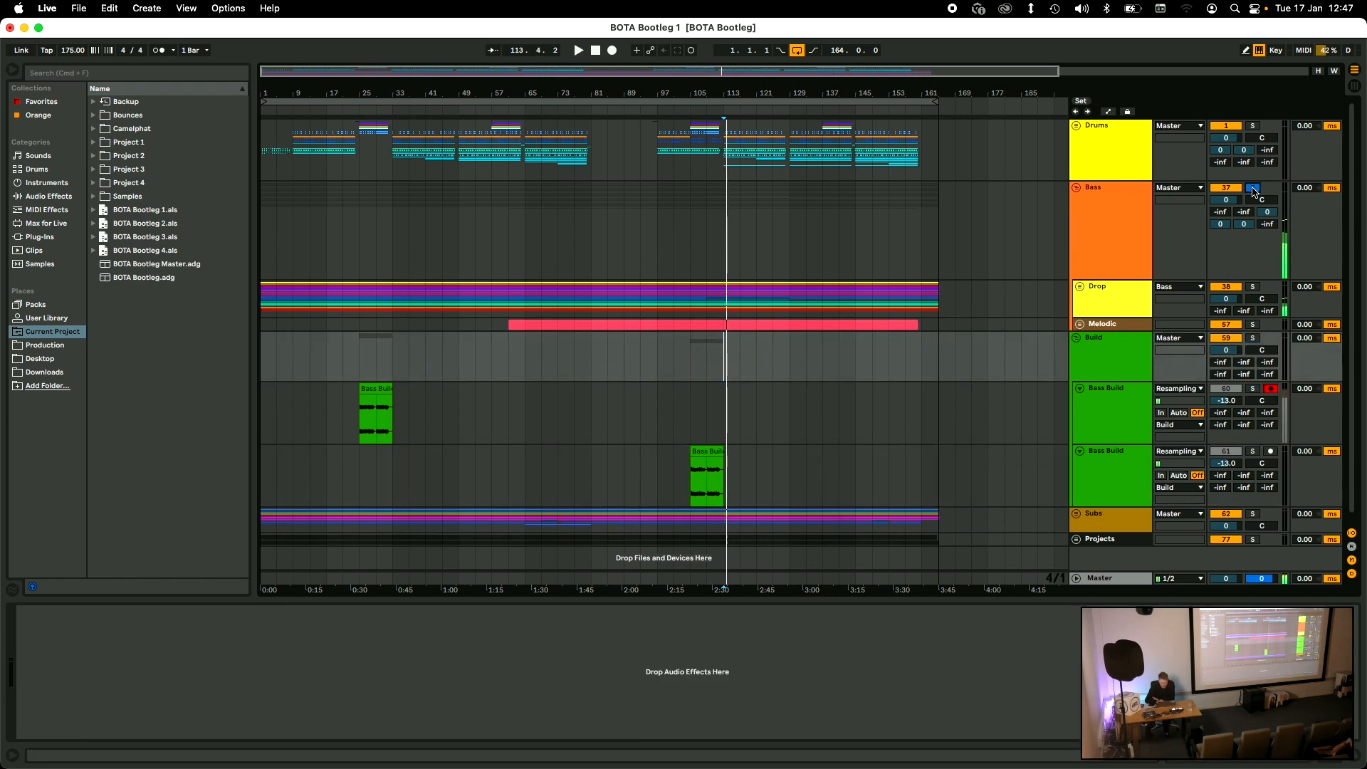
- Solo the second Bass Build track and audition its clip from bar 105
left_click(690, 481)
left_click(1253, 451)
key("space")
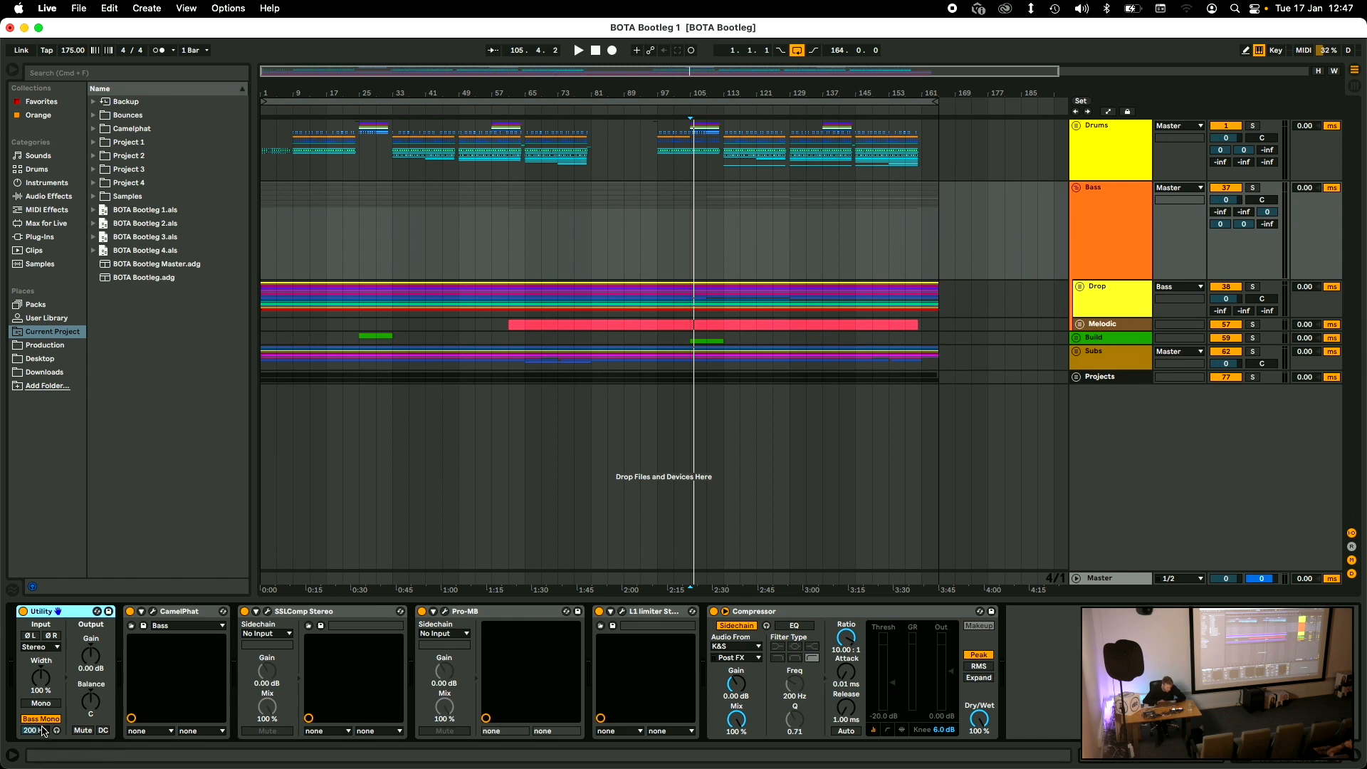
- Open CamelPhat on the Bass group to view its Bass patch, and close the plug-in window
left_click(153, 613)
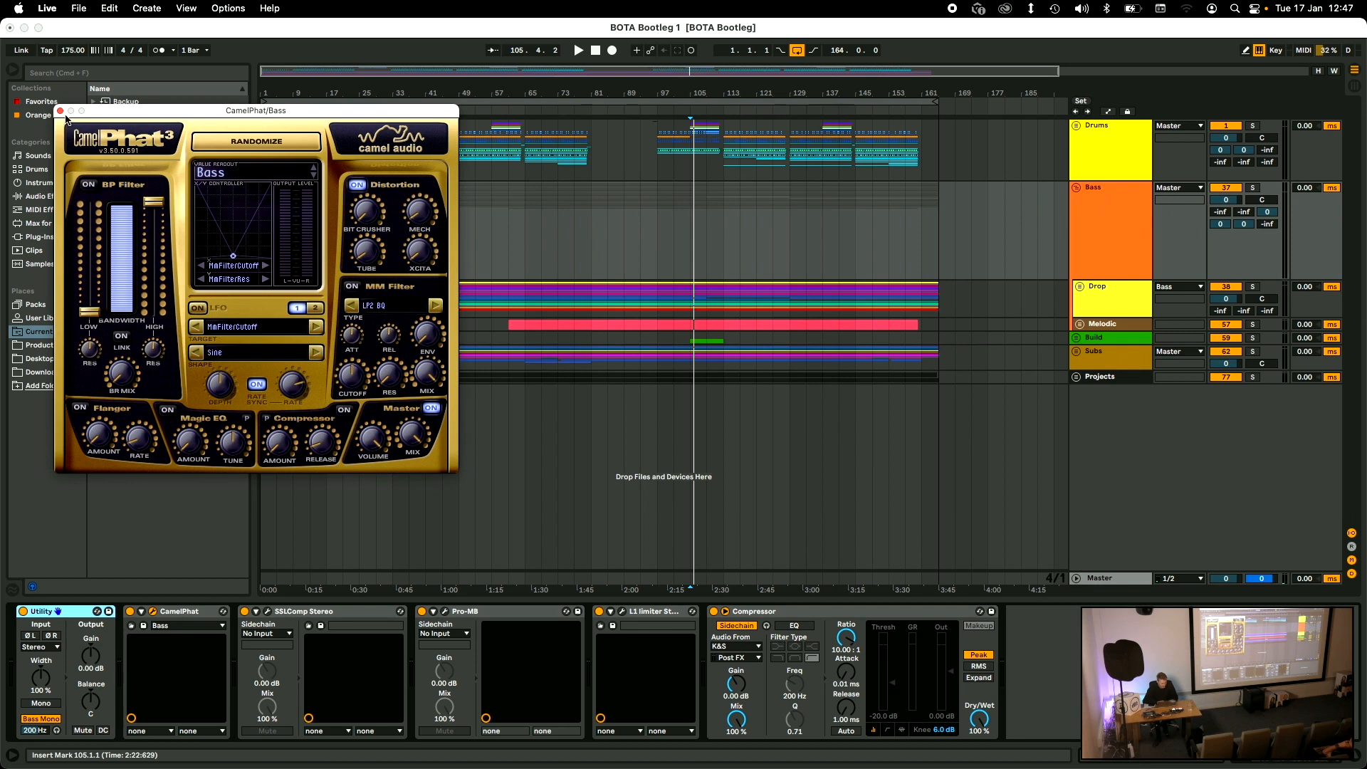
left_click(61, 111)
- Play the soloed Bass group from bar 33 and wrap its whole effects chain in two nested Audio Effect Racks
left_click(392, 260)
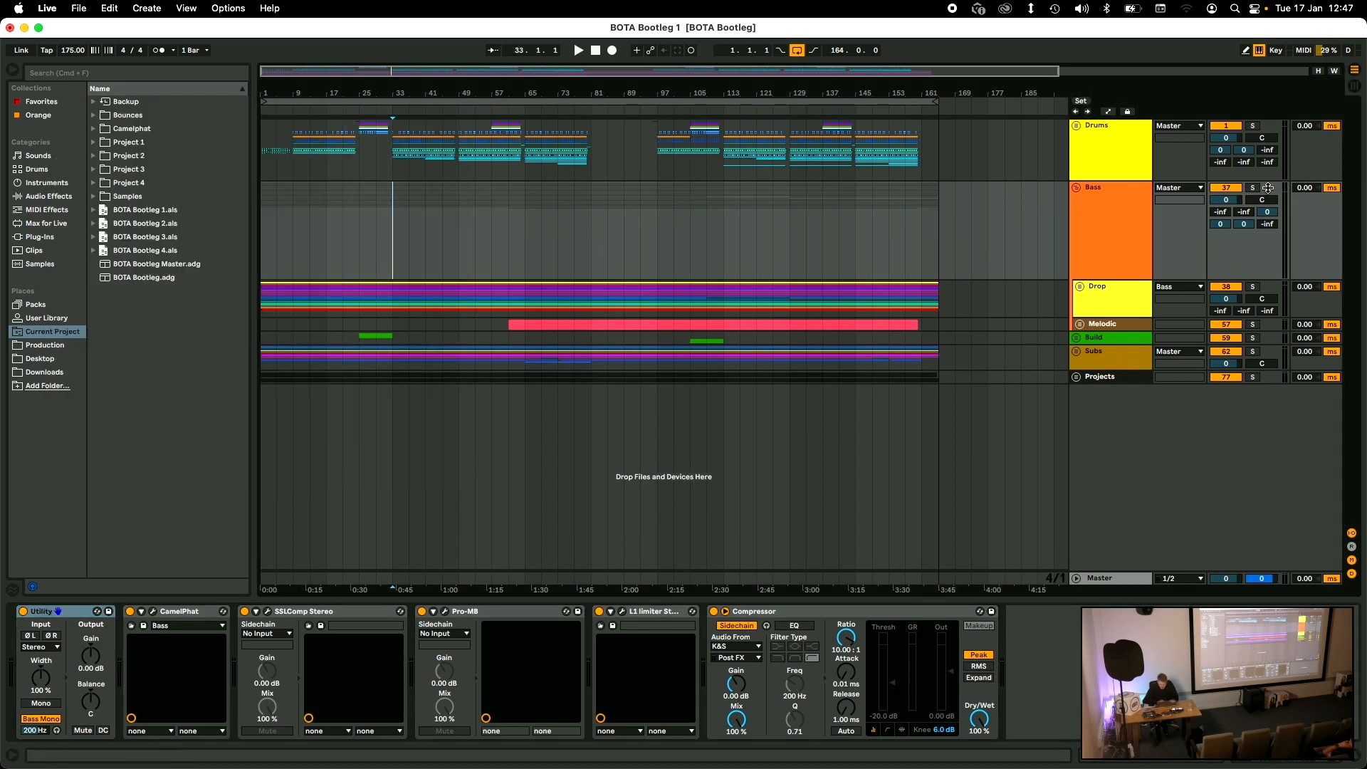
left_click(74, 613)
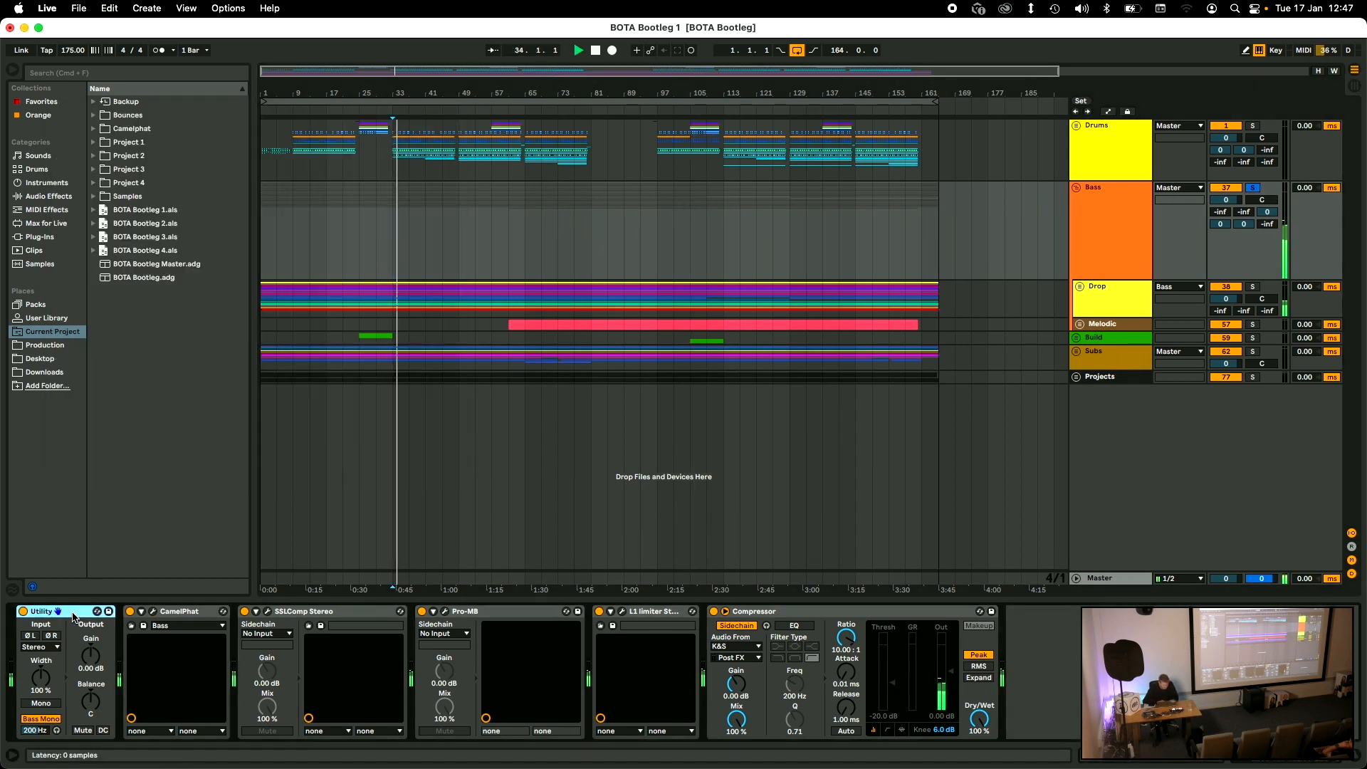
key("super+g")
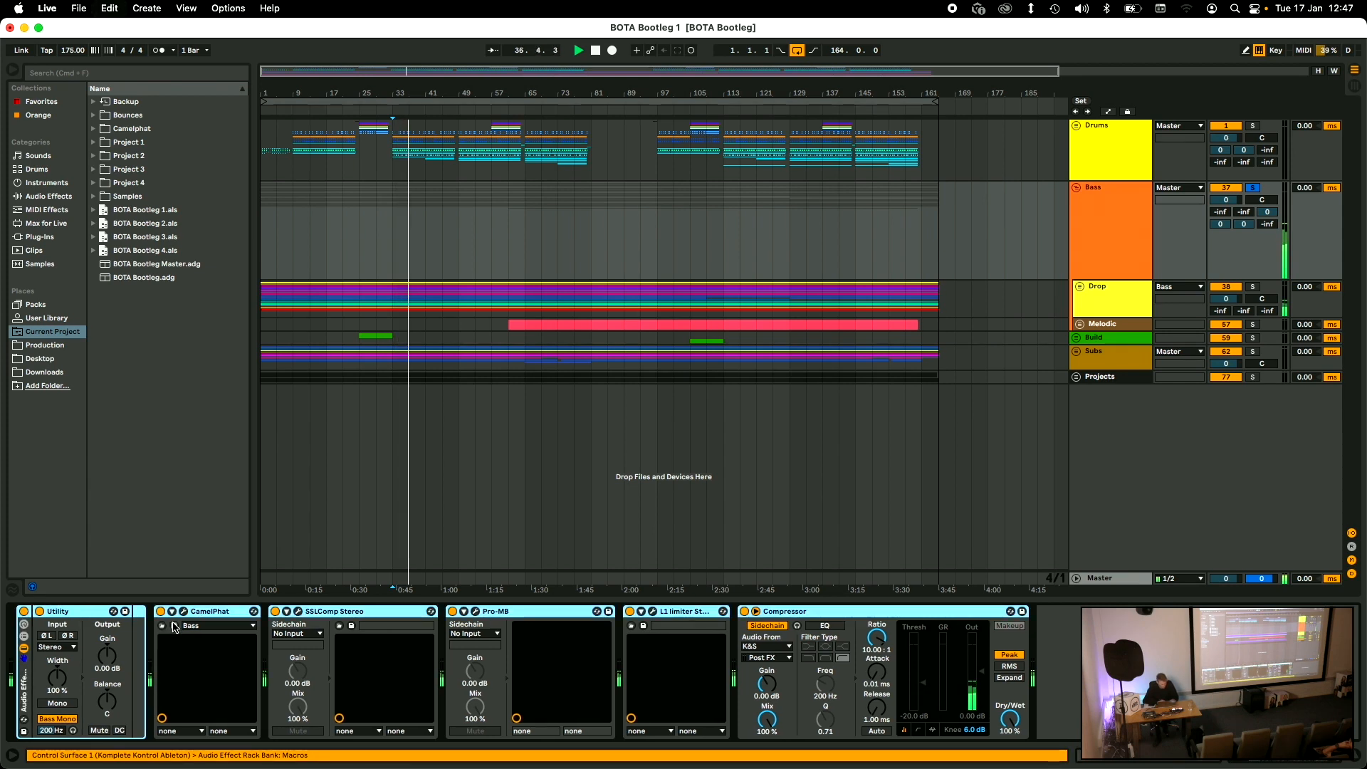
key("super+g")
- Compare the Bass group's sound from bar 33 with the outer effect rack switched off and on again
left_click(23, 612)
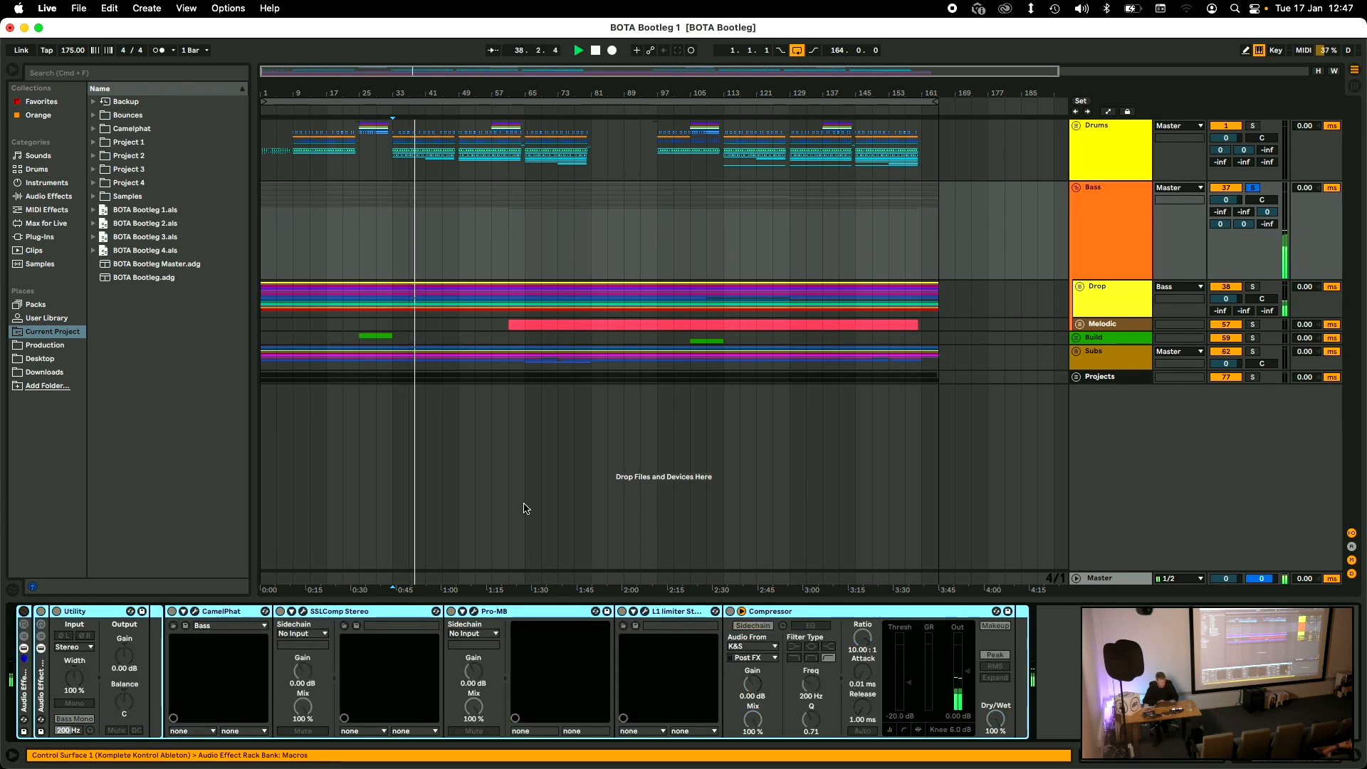
key("space")
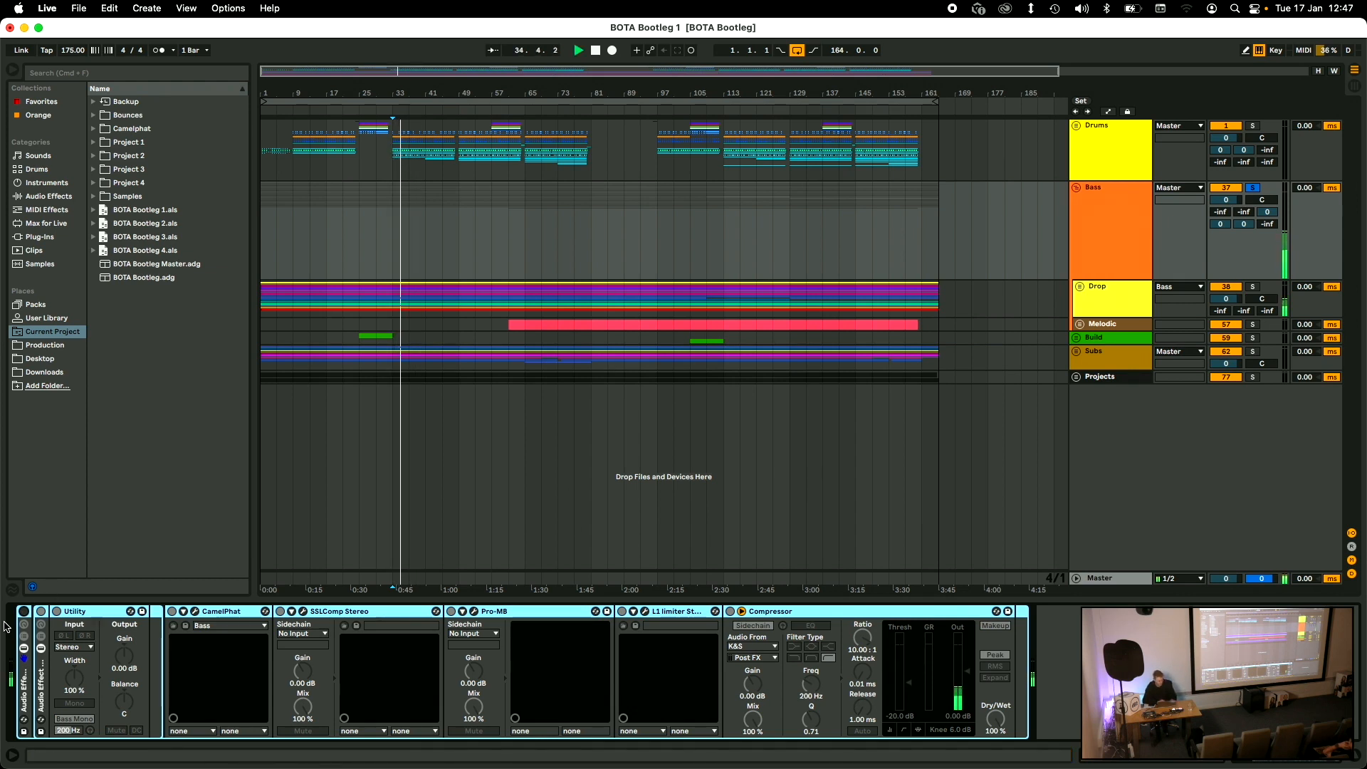
left_click(24, 612)
key("space")
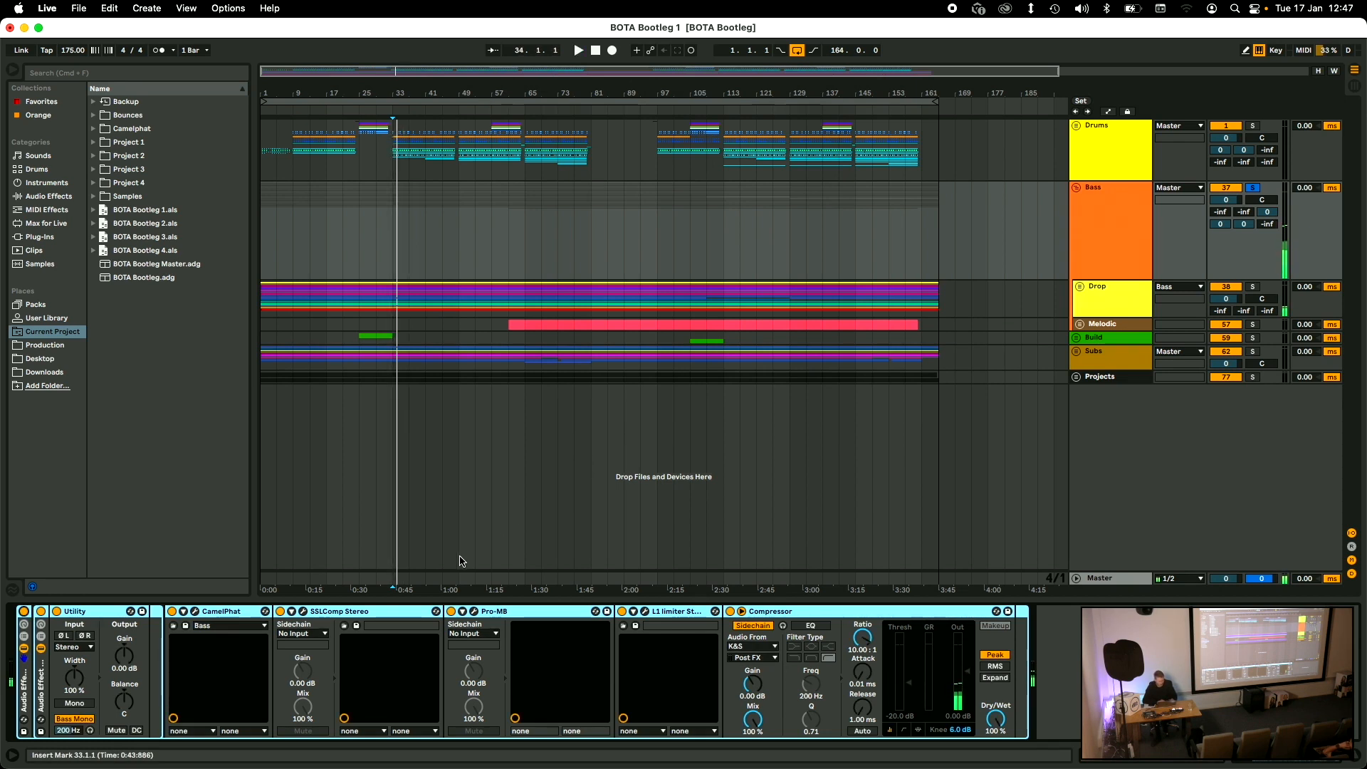
- Examine the distortion and filter settings of the CamelPhat inside the Bass group's rack, and close its window
left_click(200, 614)
left_click(195, 612)
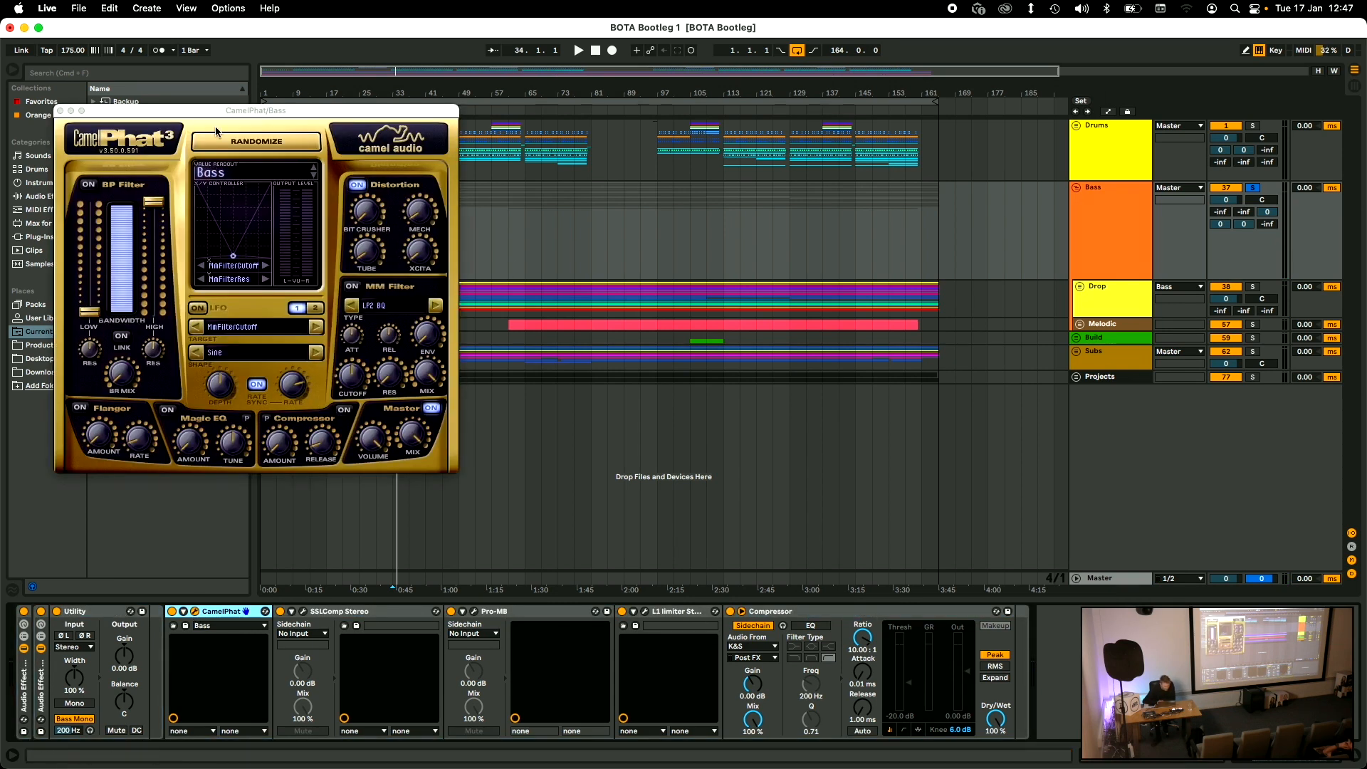
left_click(61, 112)
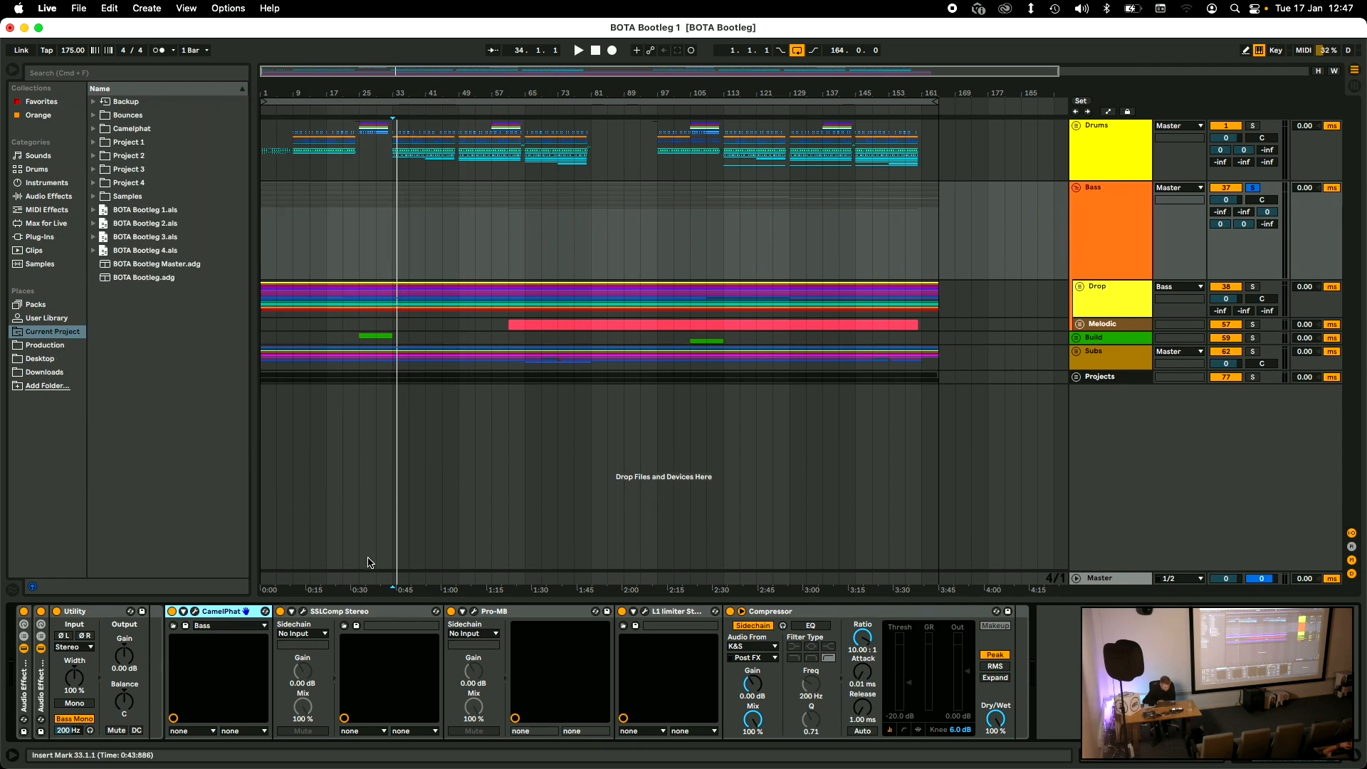
- Open SSLComp Stereo on the Bass group, check its compression settings during playback, and close its window
left_click(303, 611)
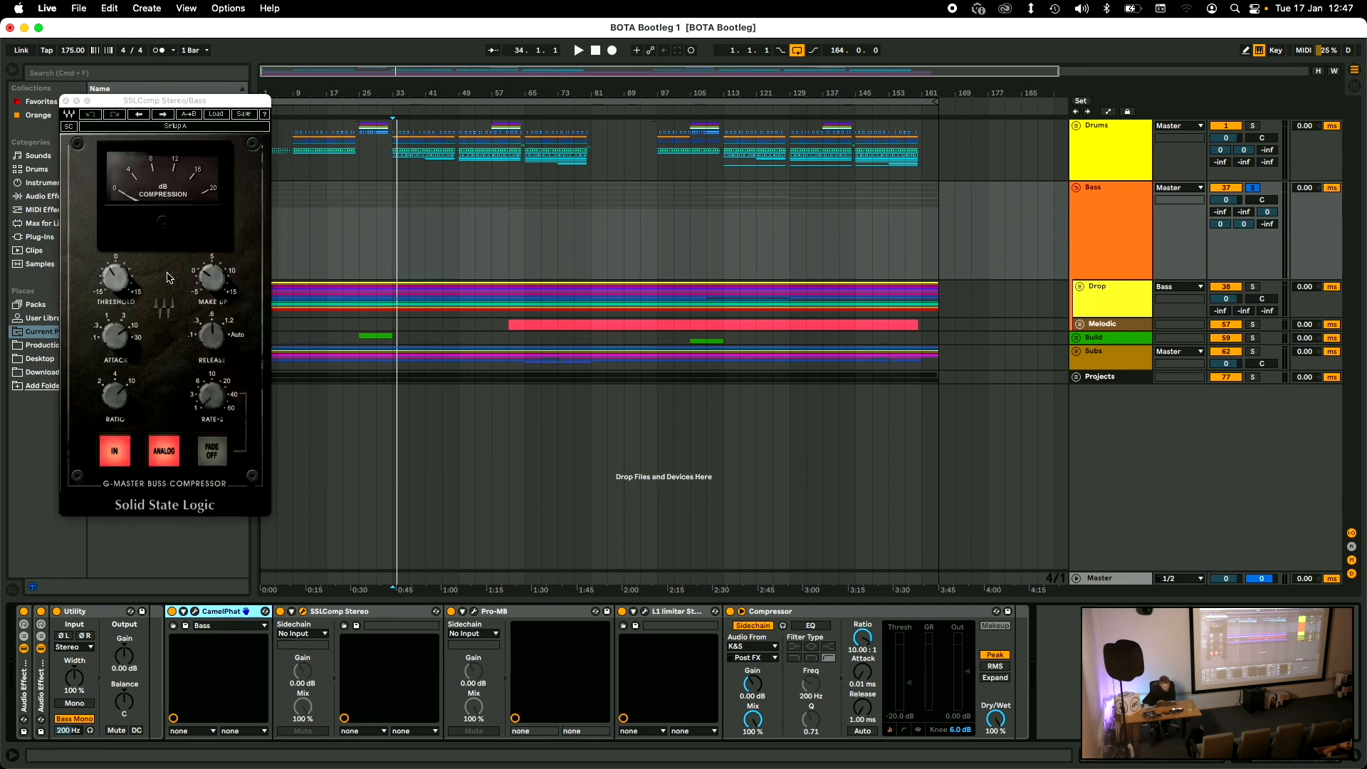
key("space")
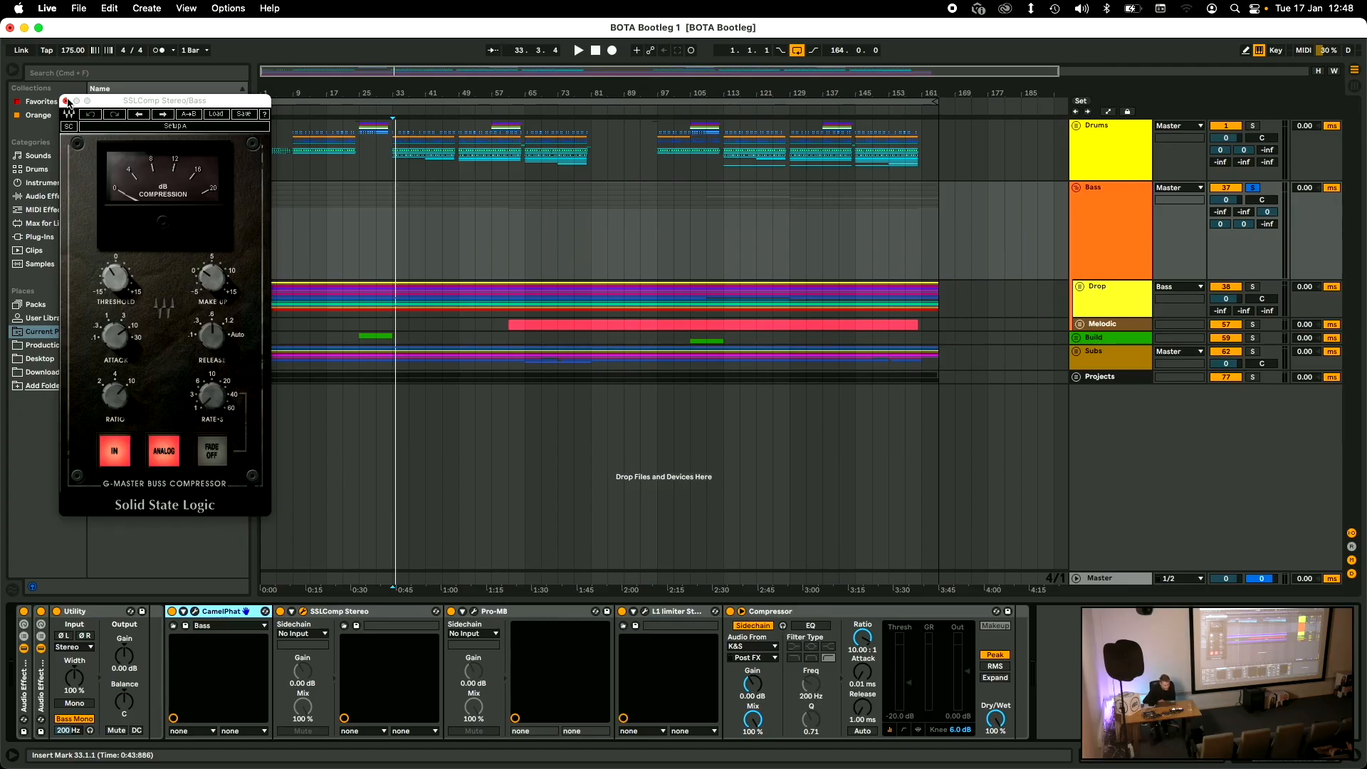
left_click(65, 101)
- Open Pro-MB on the Bass group and examine the compression settings of its three lower bands during playback
left_click(474, 611)
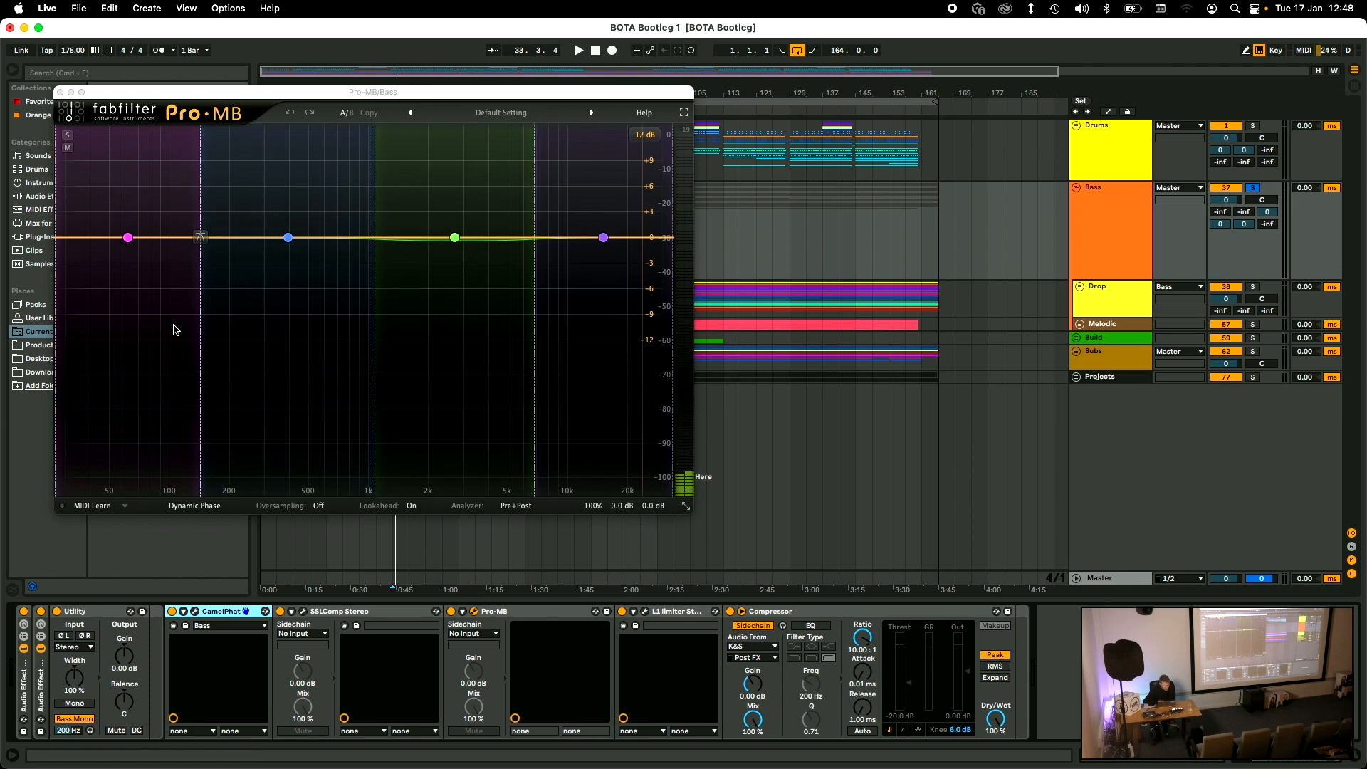
left_click(315, 299)
key("space")
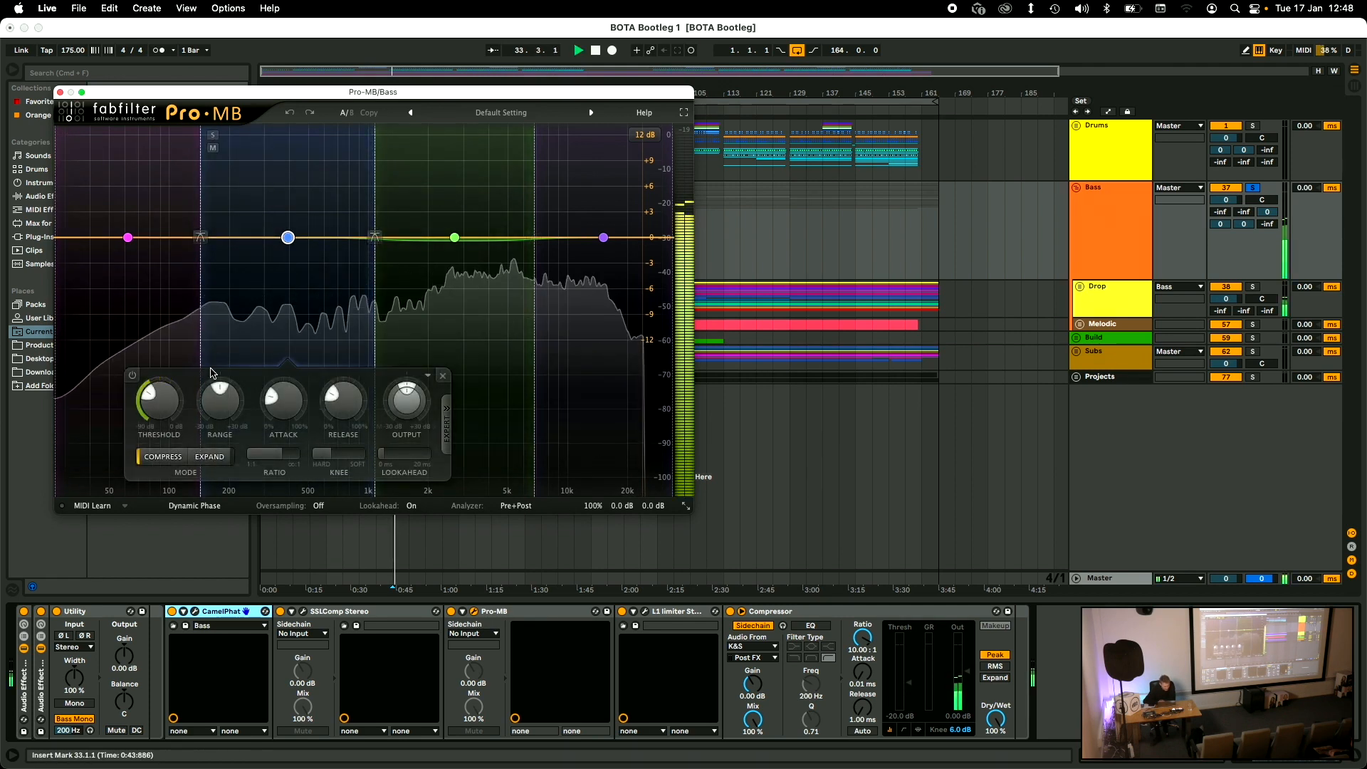
left_click(136, 310)
key("space")
left_click(445, 310)
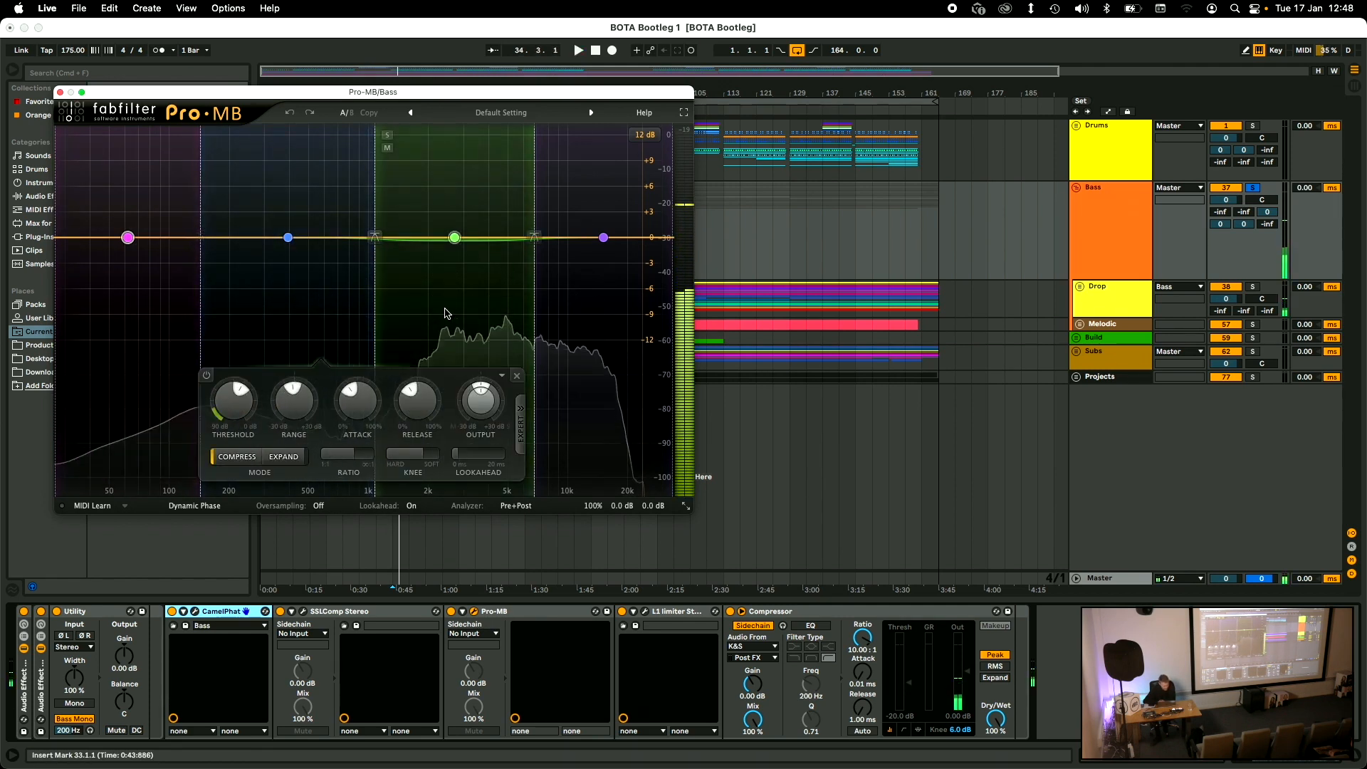